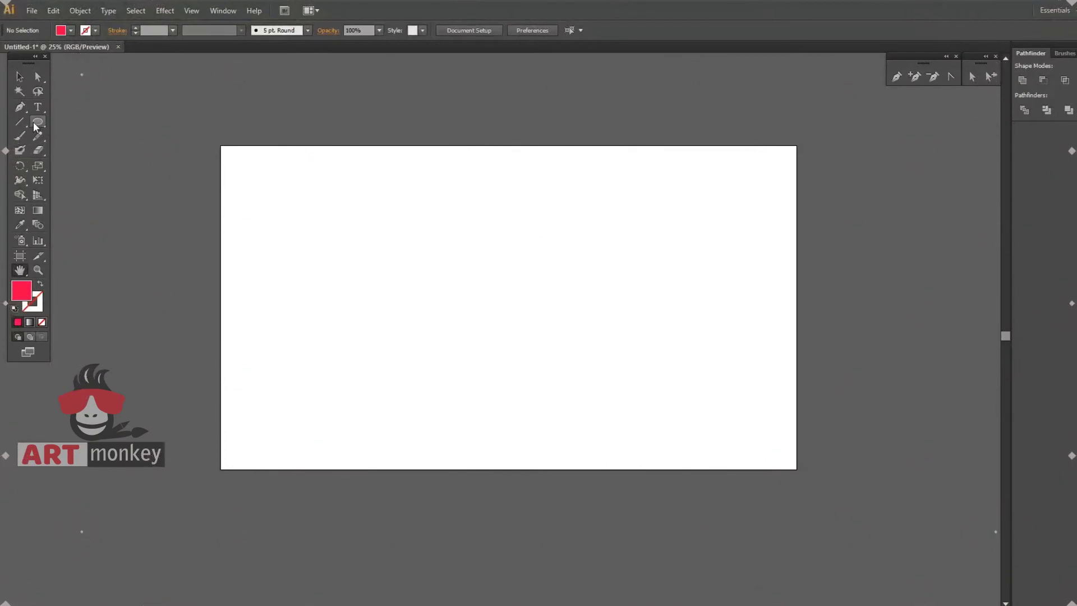
# - Select the Ellipse Tool for drawing circles on the blank artboard
pyautogui.click(38, 121)
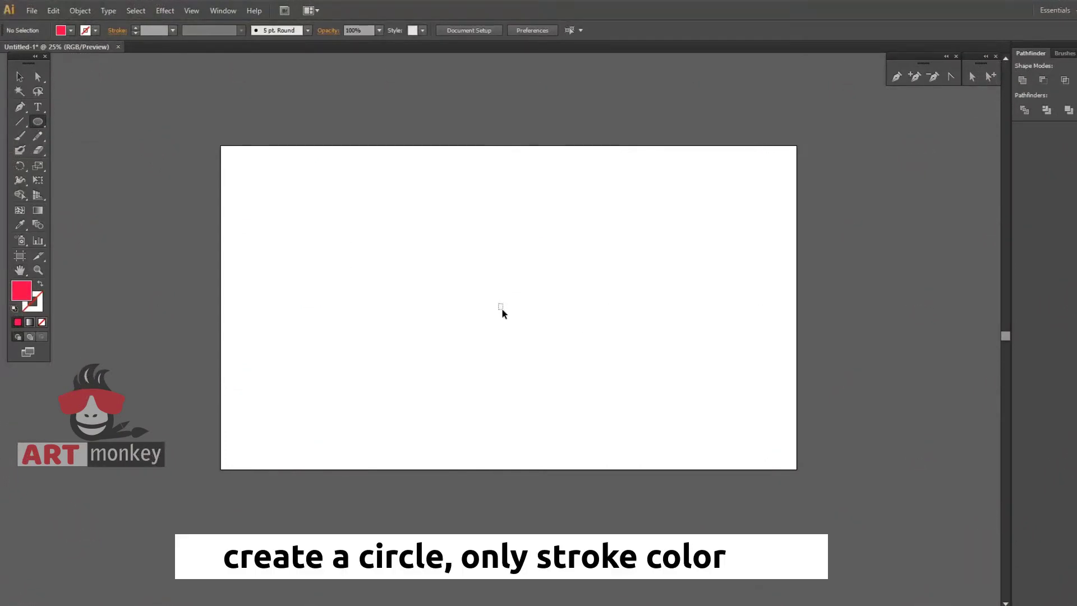
# - Draw a roughly 1176 px circle at the artboard centre with a thick pink stroke and no fill
pyautogui.moveTo(501, 303); pyautogui.dragTo(534, 350)
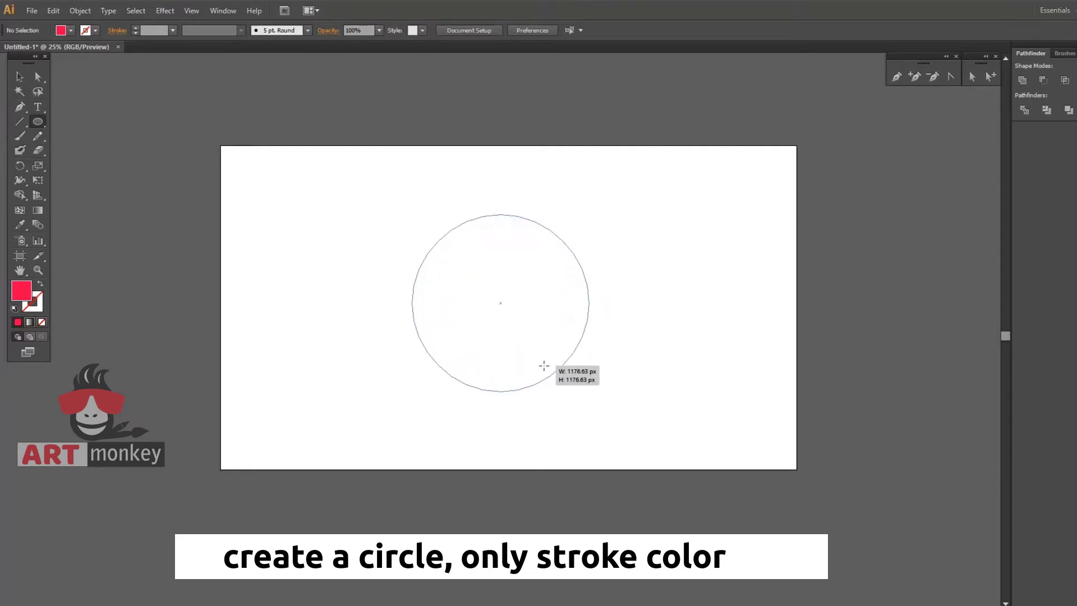
pyautogui.moveTo(534, 350); pyautogui.dragTo(543, 366)
pyautogui.click(19, 77)
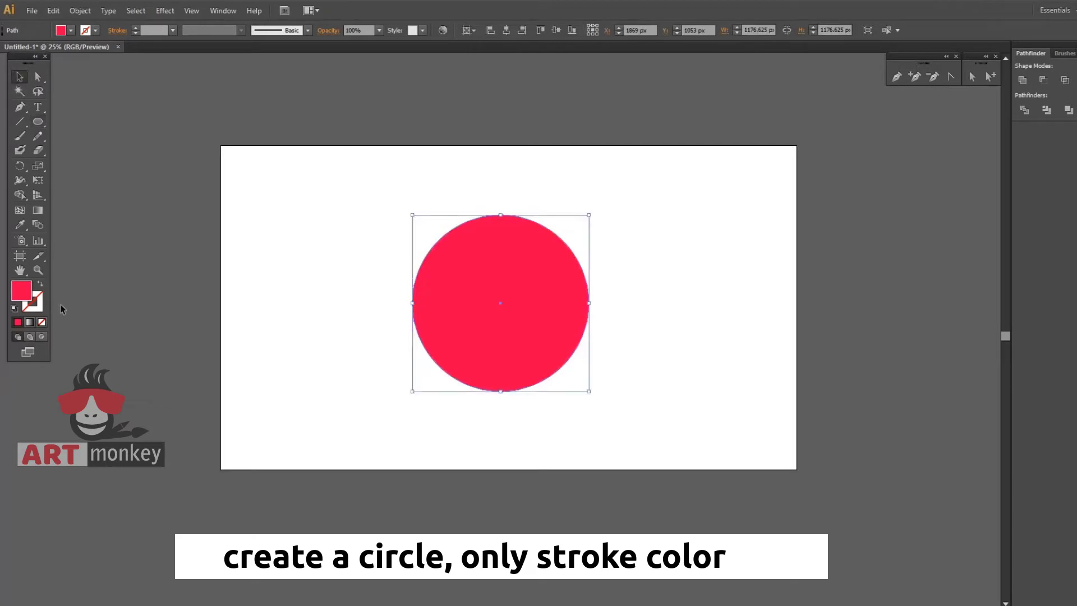
pyautogui.click(41, 284)
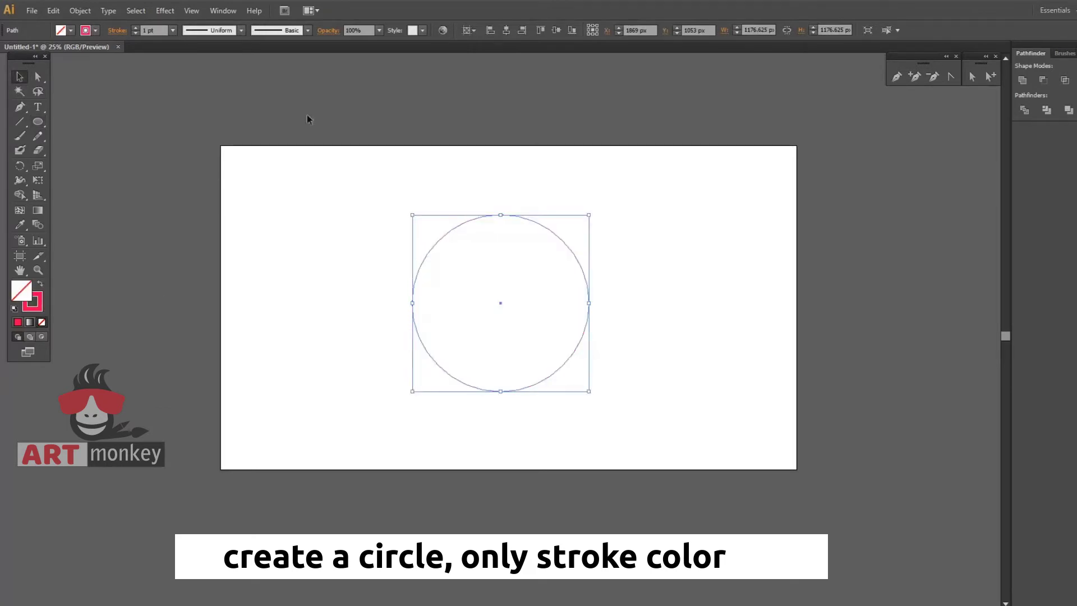
pyautogui.click(136, 28)
pyautogui.click(134, 28)
pyautogui.click(134, 28)
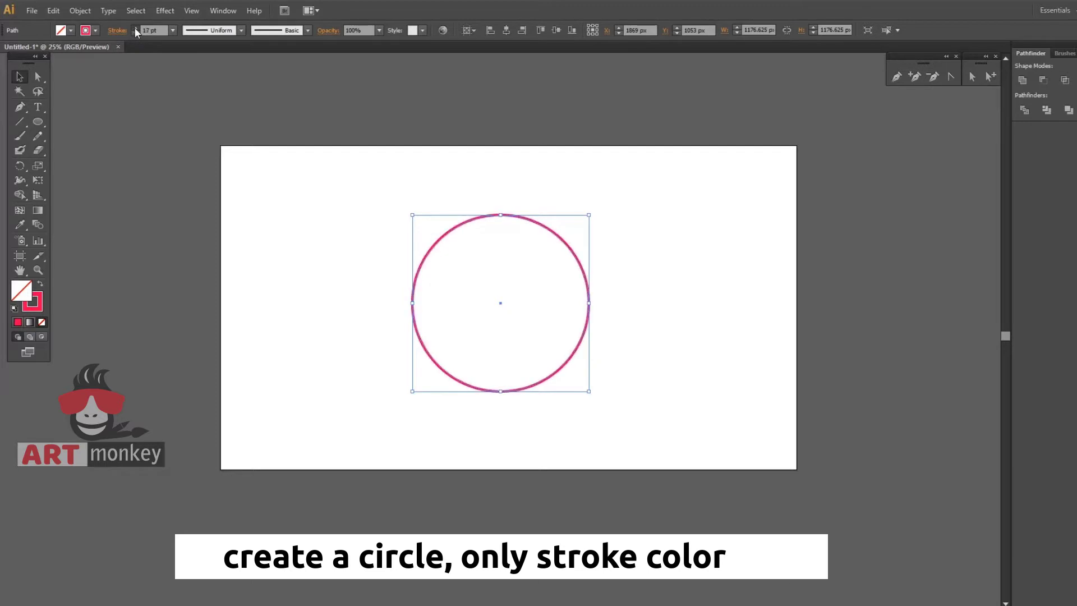
pyautogui.click(353, 249)
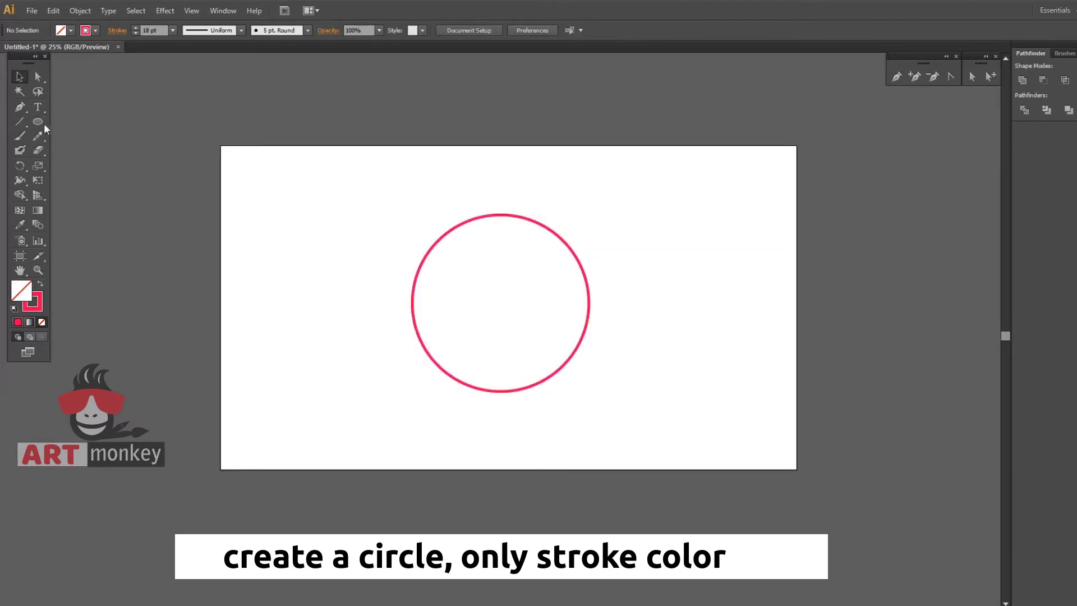
pyautogui.moveTo(38, 120); pyautogui.dragTo(69, 147)
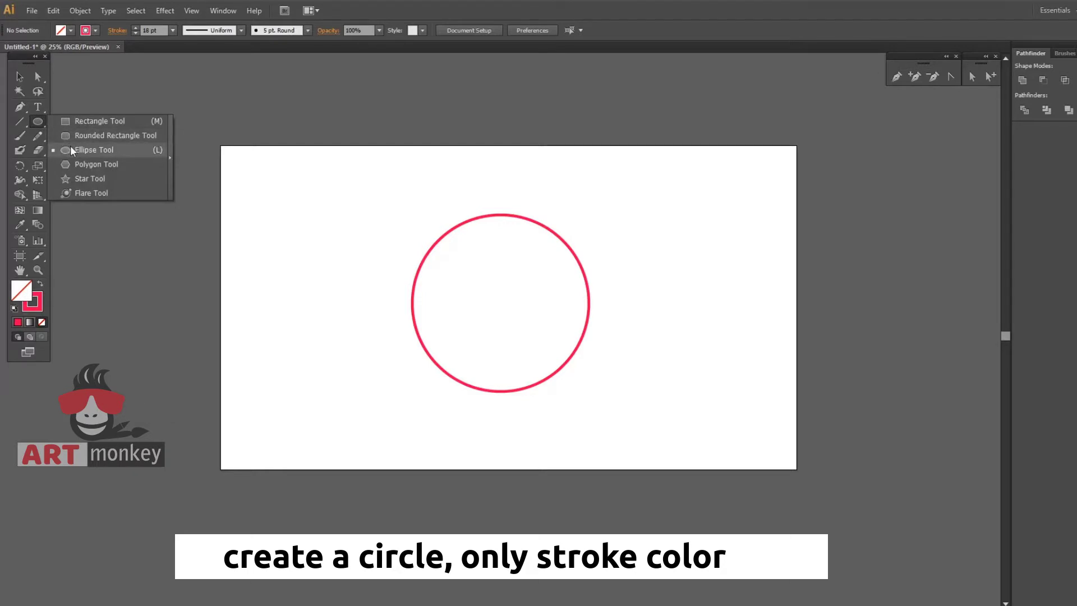
# - Draw a small triangle with the Star Tool and give it a solid vivid blue fill
pyautogui.moveTo(70, 146); pyautogui.dragTo(73, 178)
pyautogui.moveTo(329, 239); pyautogui.dragTo(344, 265)
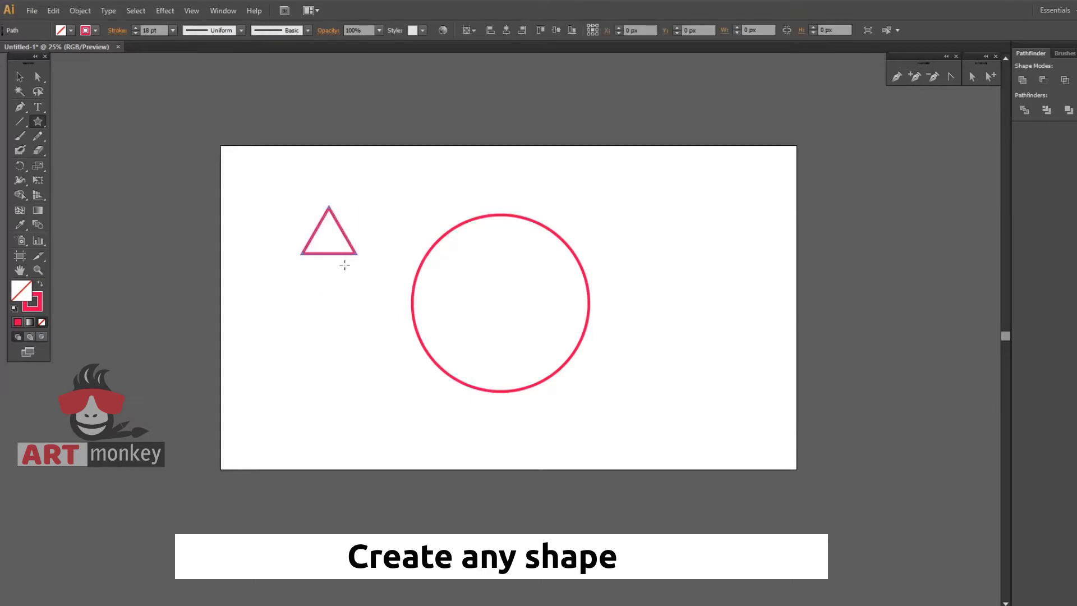
pyautogui.click(19, 76)
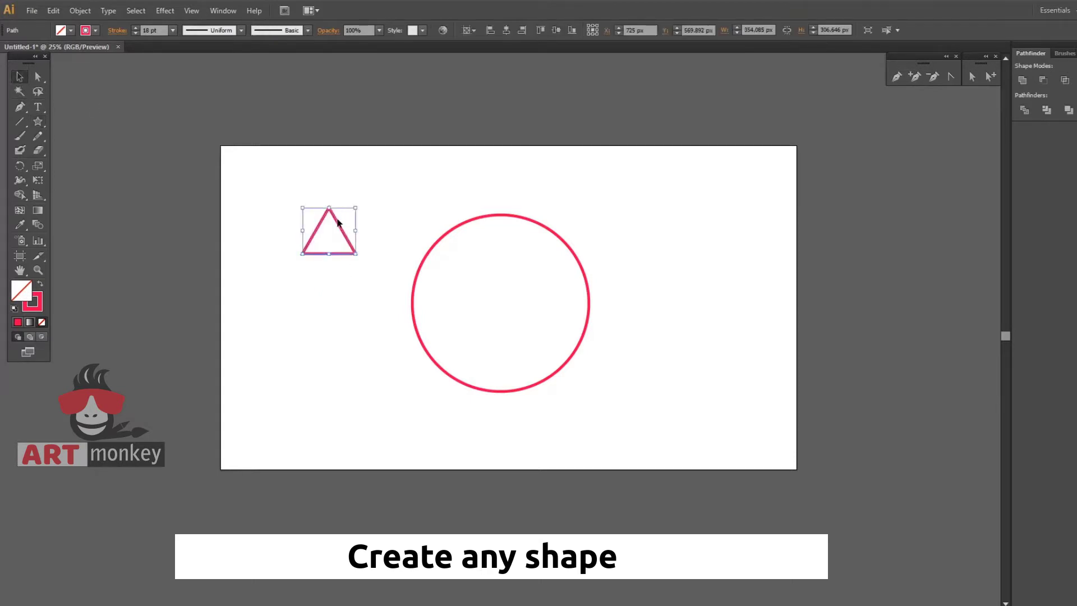
pyautogui.click(39, 286)
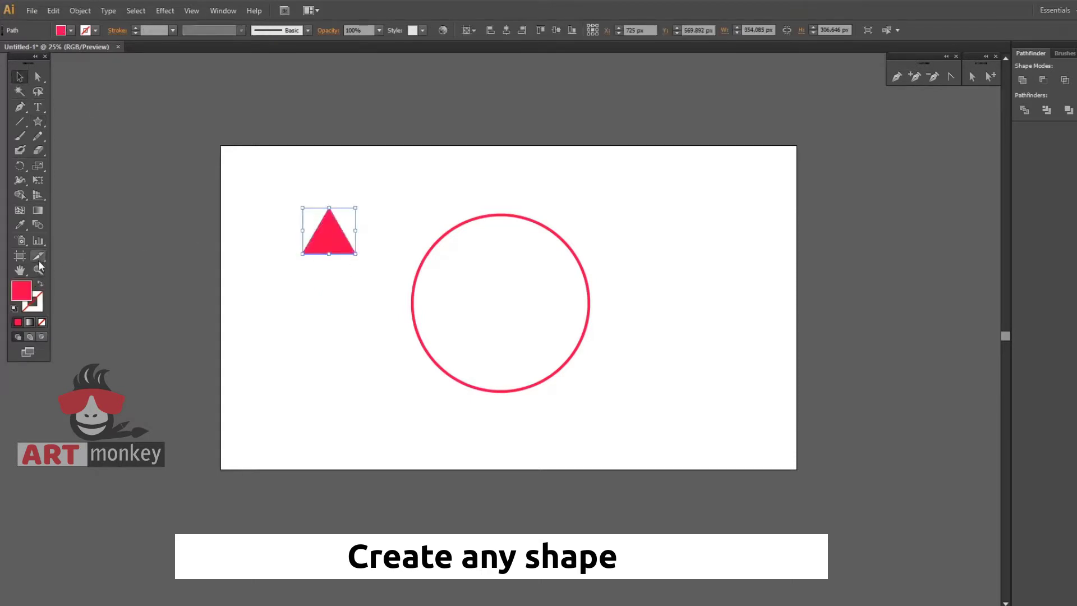
pyautogui.doubleClick(22, 292)
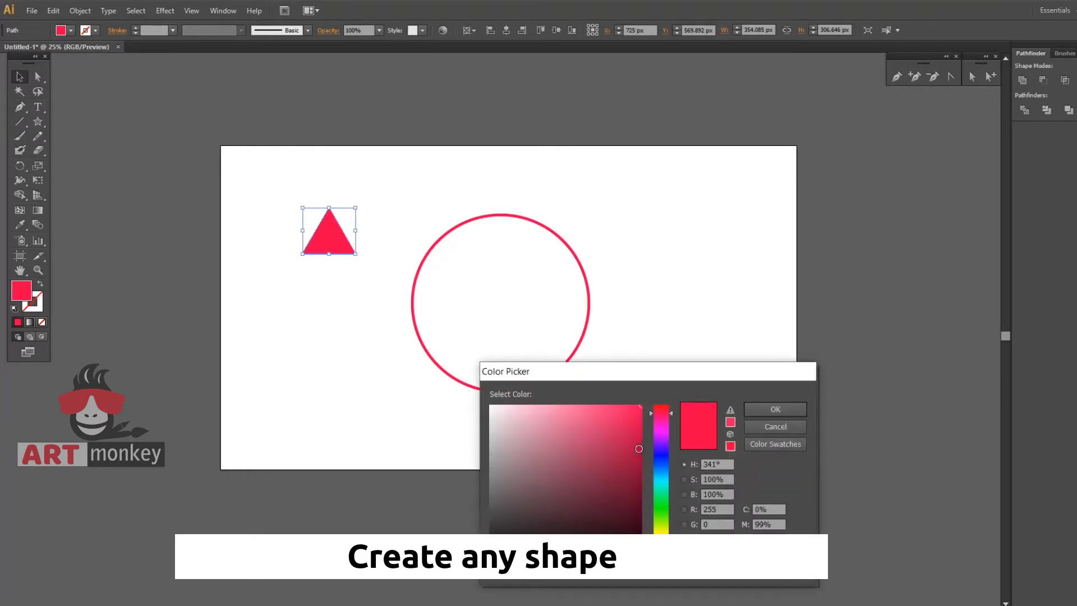
pyautogui.click(661, 458)
pyautogui.click(632, 408)
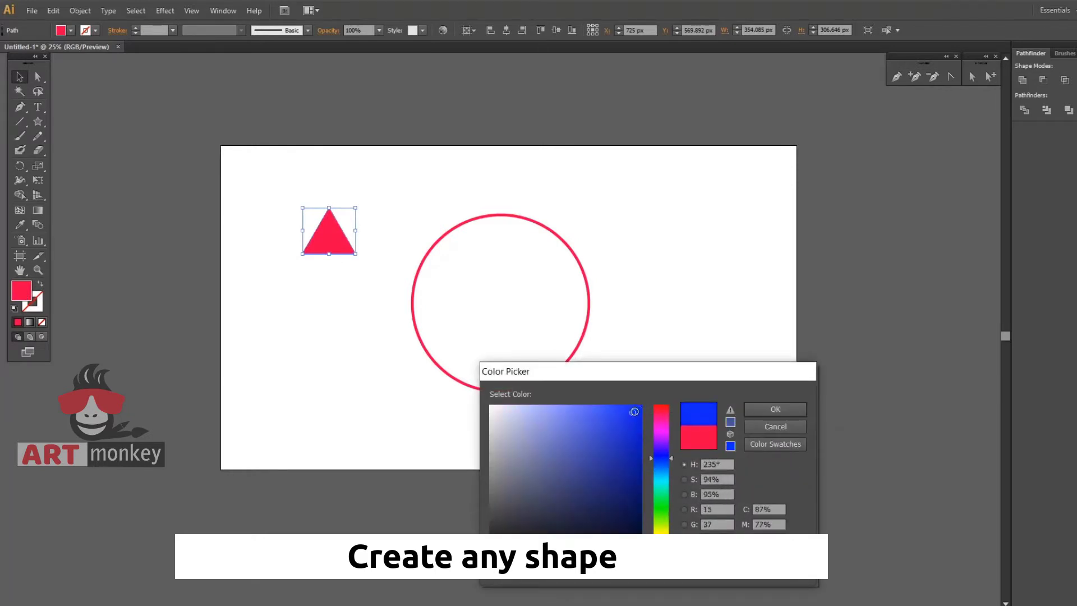
pyautogui.click(753, 410)
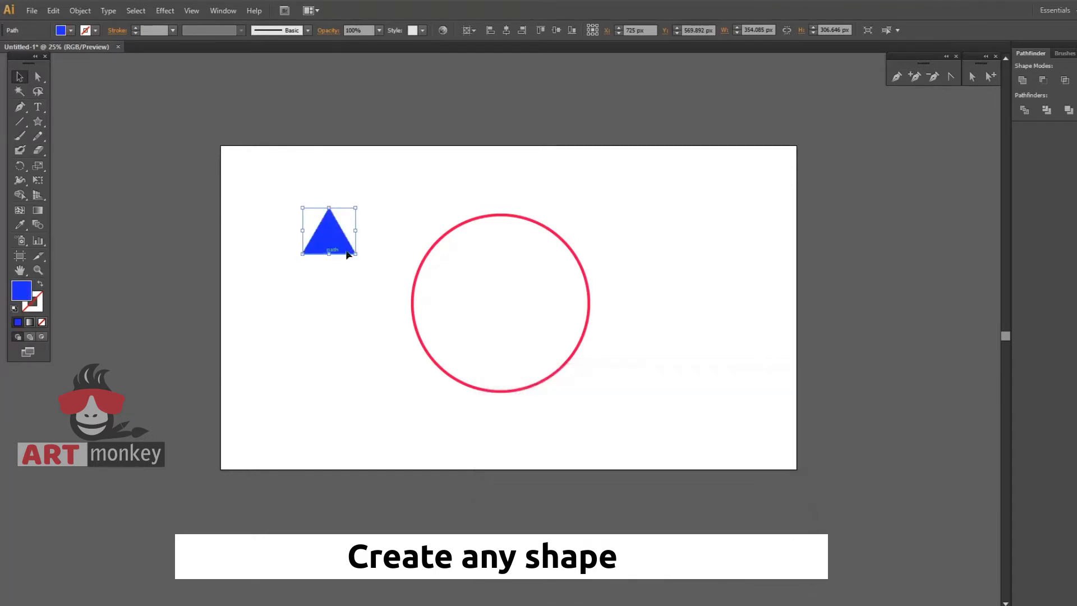
# - Shrink the blue triangle slightly and place it centred on the circle's top edge
pyautogui.moveTo(302, 208)
pyautogui.mouseDown()
pyautogui.moveTo(309, 220)
pyautogui.moveTo(508, 193)
pyautogui.mouseUp()
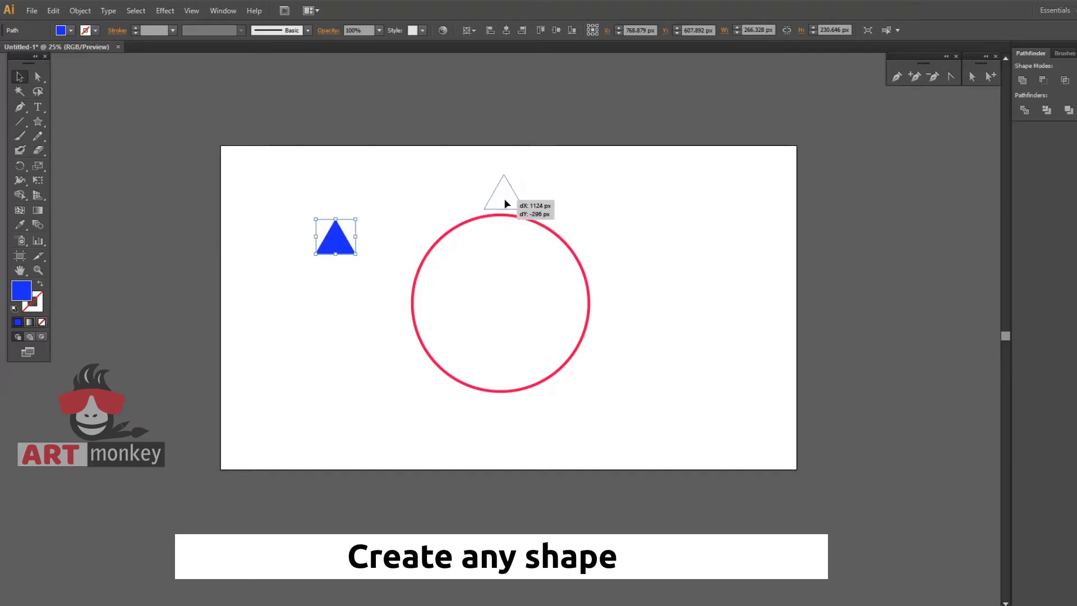
pyautogui.moveTo(509, 195); pyautogui.dragTo(501, 205)
pyautogui.click(635, 240)
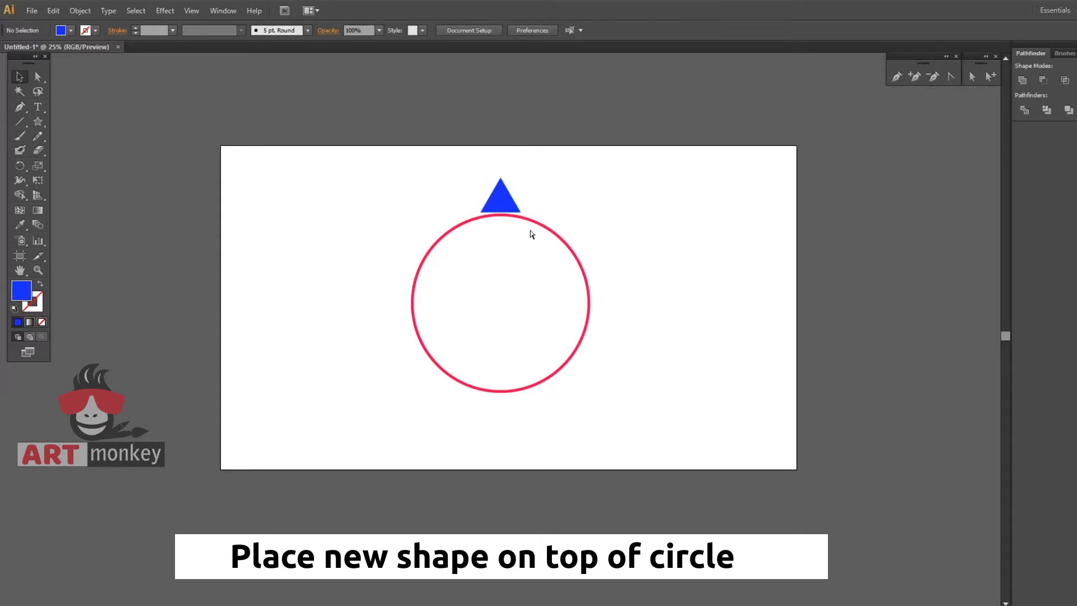
pyautogui.hotkey('ctrl', 'y')
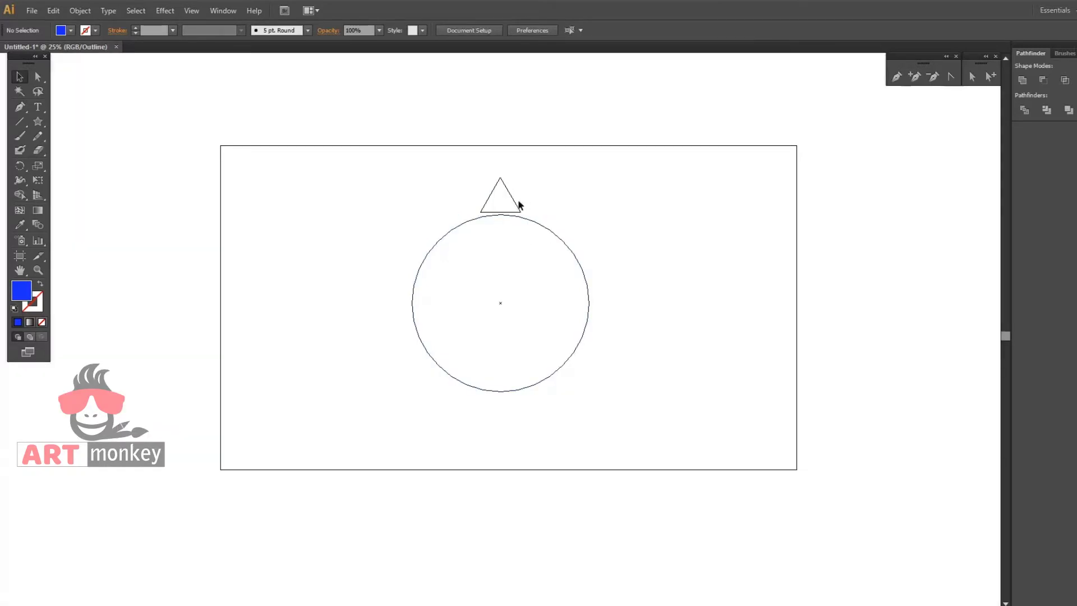
# - Select the triangle and set the Rotate Tool pivot at the circle's exact centre
pyautogui.click(509, 193)
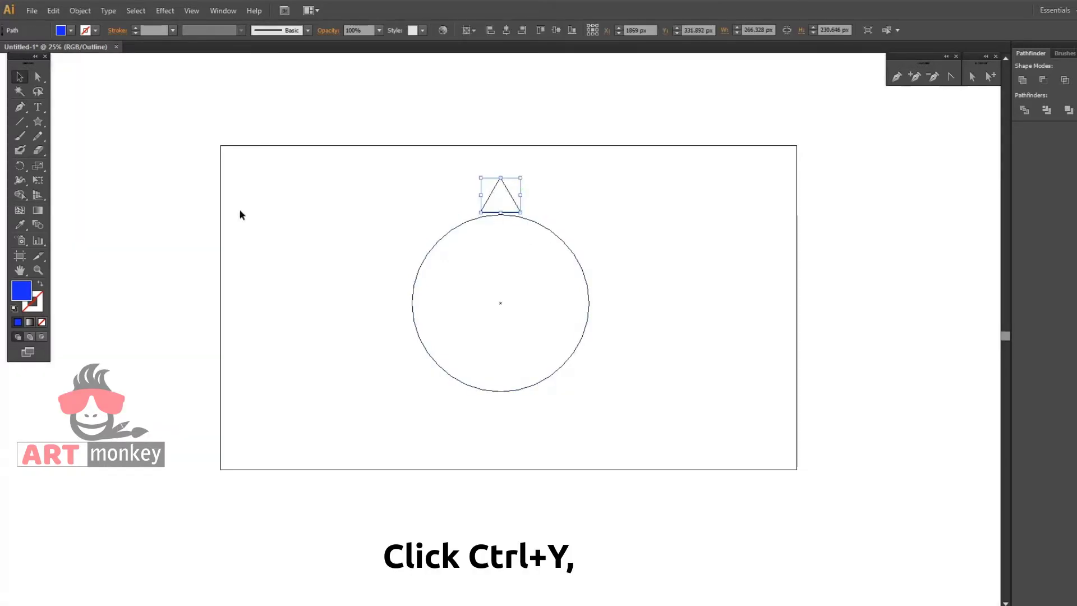
pyautogui.click(22, 170)
pyautogui.hotkey('ctrl', '+')
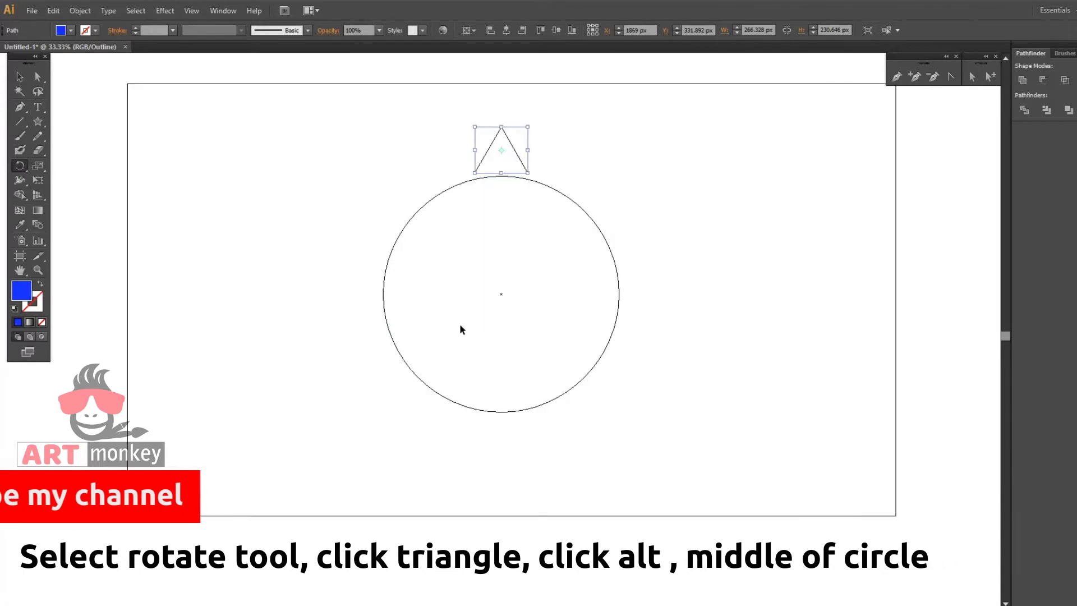
pyautogui.hotkey('ctrl', '+')
pyautogui.hotkey('ctrl', '+')
pyautogui.hotkey('ctrl', '+')
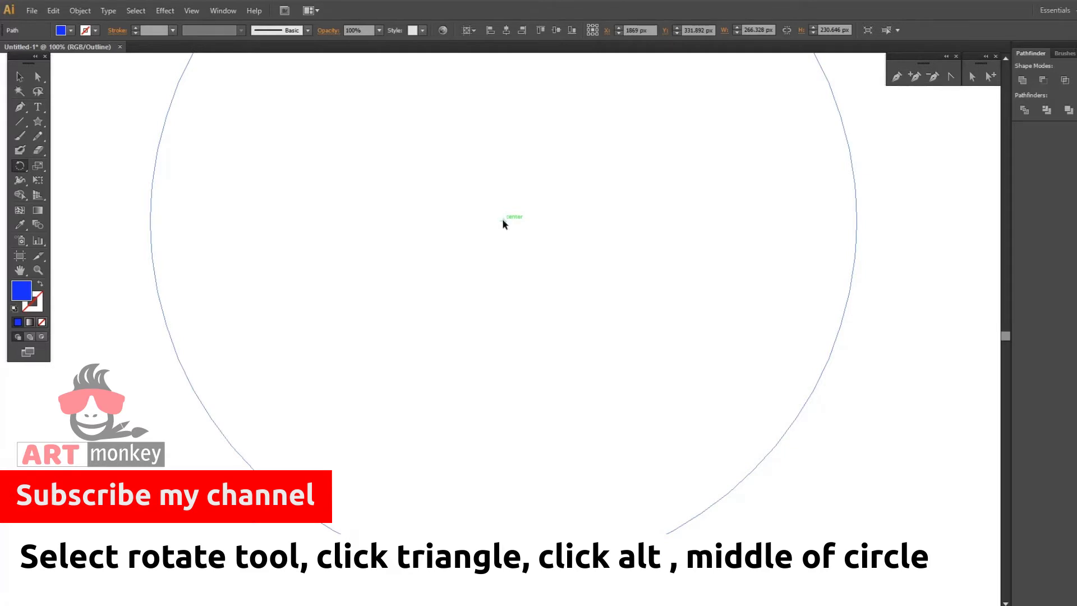
pyautogui.keyDown('alt'); pyautogui.click(502, 220); pyautogui.keyUp('alt')
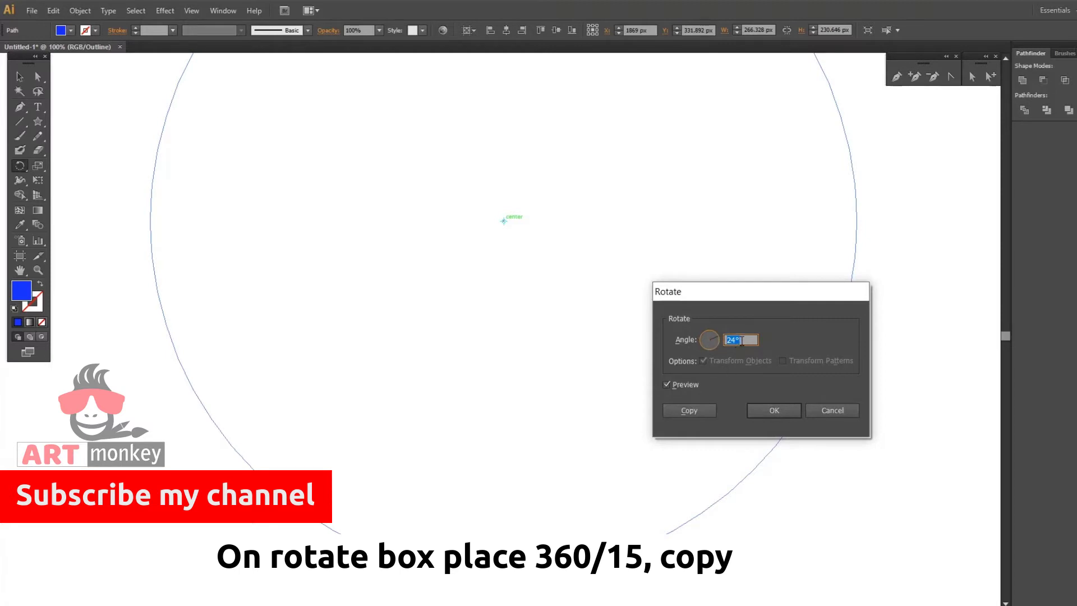
# - Enter a 360/15 rotation angle and create a rotated copy of the triangle
pyautogui.moveTo(741, 340); pyautogui.dragTo(725, 340)
pyautogui.write('360/1')
pyautogui.write('5')
pyautogui.click(685, 412)
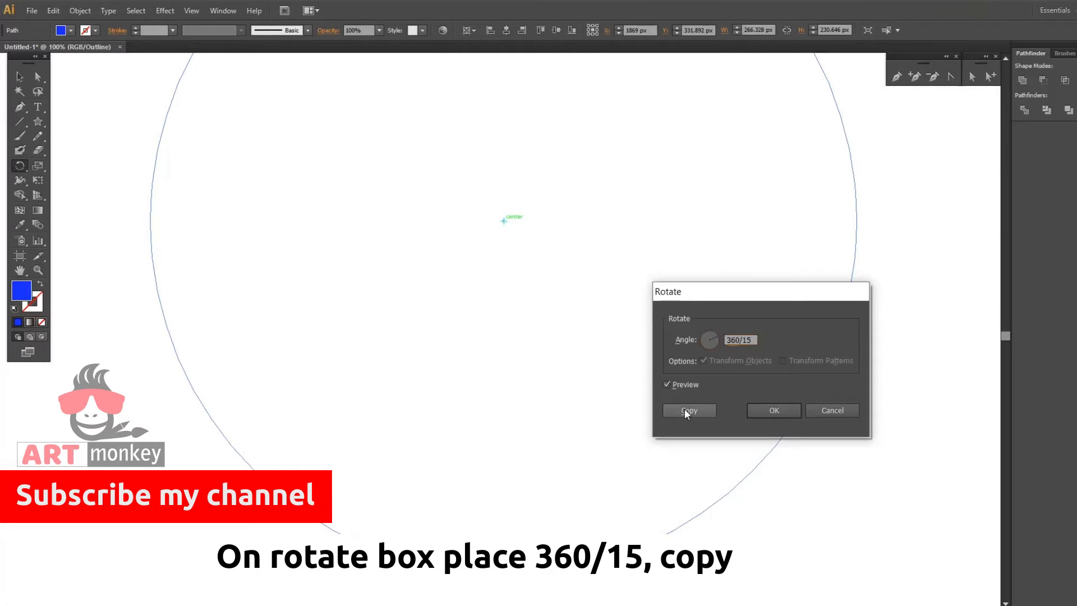
pyautogui.hotkey('ctrl', '-')
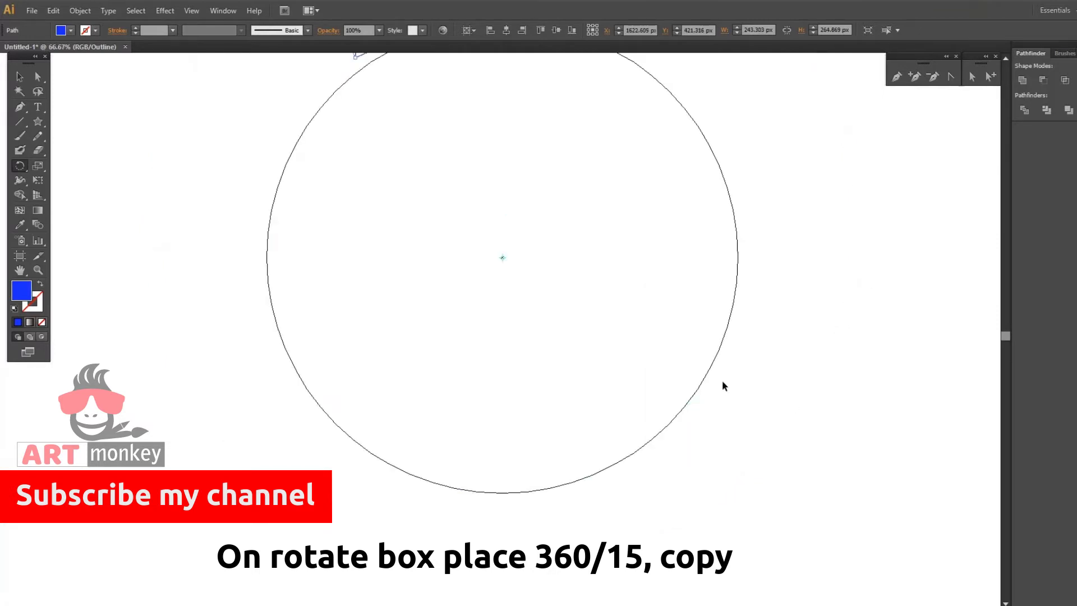
# - Repeat the rotated copy with Ctrl+D until fifteen blue triangles ring the circle
pyautogui.hotkey('ctrl', '-')
pyautogui.hotkey('ctrl', '-')
pyautogui.hotkey('ctrl', '-')
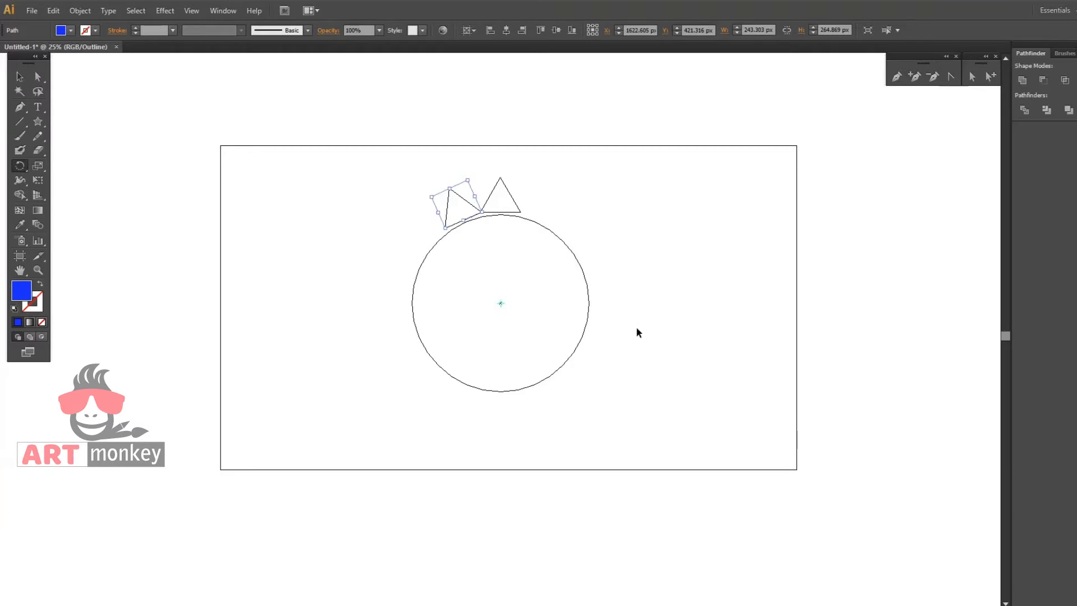
pyautogui.hotkey('ctrl', 'y')
pyautogui.press('ctrl')
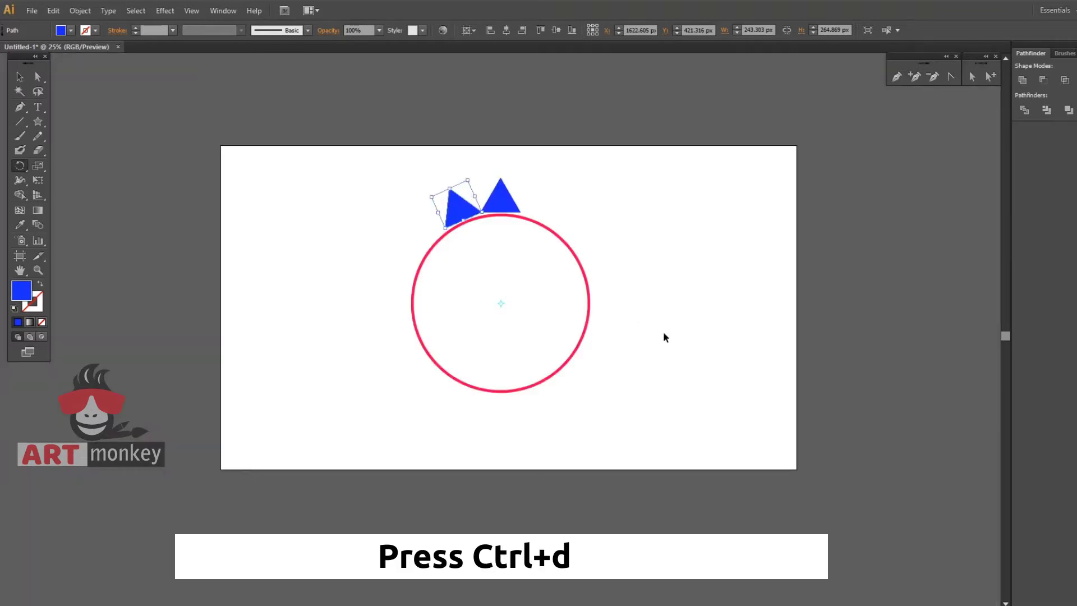
pyautogui.hotkey('ctrl', 'd')
pyautogui.hotkey('ctrl', 'd')
pyautogui.hotkey('ctrl', 'd')
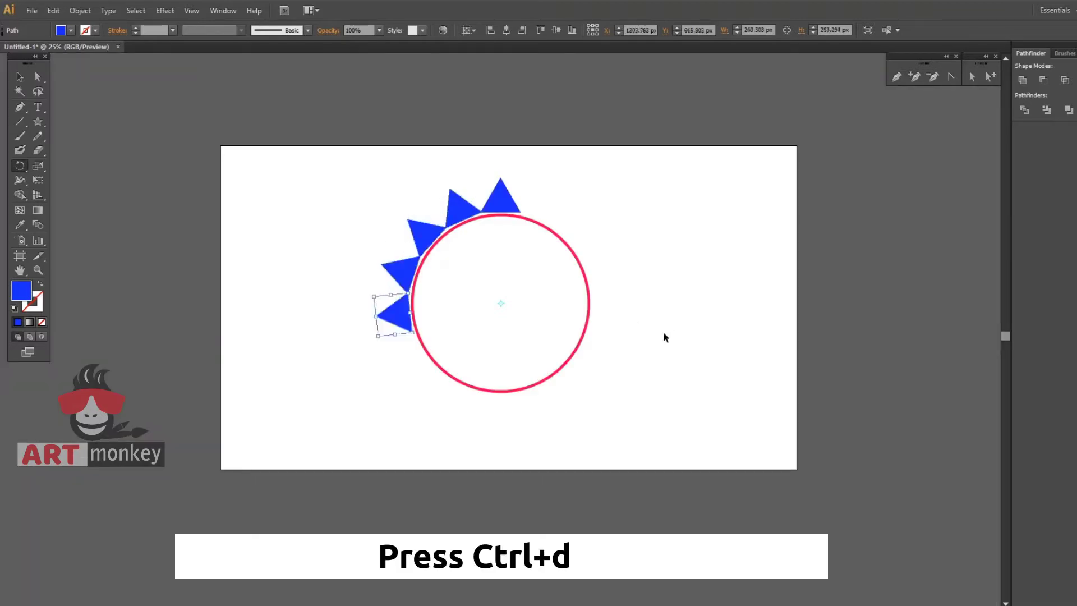
pyautogui.hotkey('ctrl', 'd')
pyautogui.hotkey('ctrl', 'd')
pyautogui.hotkey('ctrl', 'd')
pyautogui.hotkey('ctrl', 'd')
pyautogui.hotkey('ctrl', 'd')
pyautogui.hotkey('ctrl', 'd')
pyautogui.hotkey('ctrl', 'd')
pyautogui.hotkey('ctrl', 'd')
pyautogui.hotkey('ctrl', 'd')
pyautogui.hotkey('ctrl', 'd')
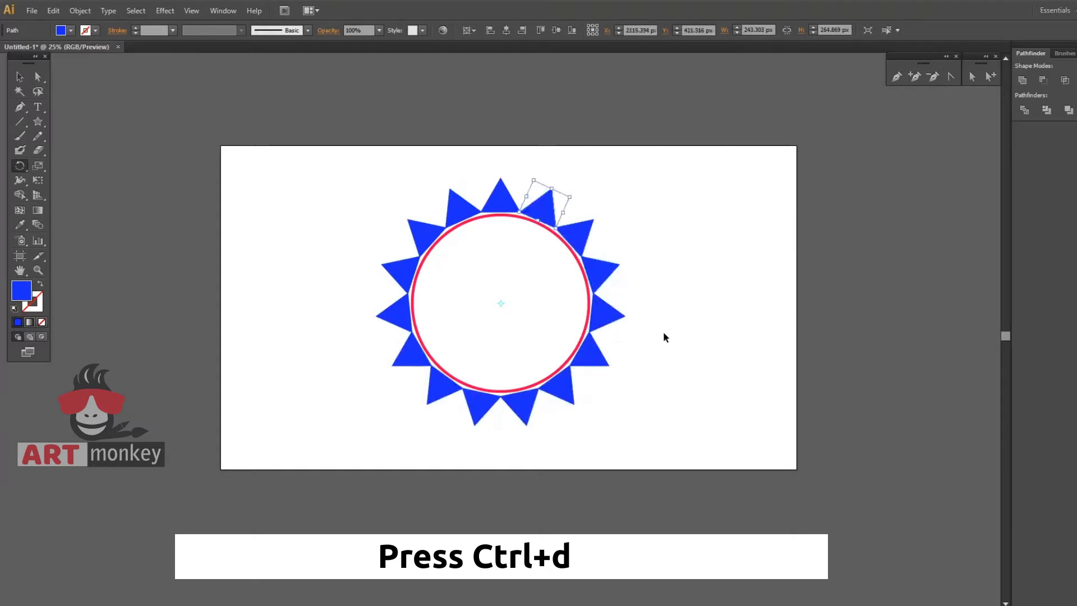
pyautogui.click(19, 76)
pyautogui.click(788, 248)
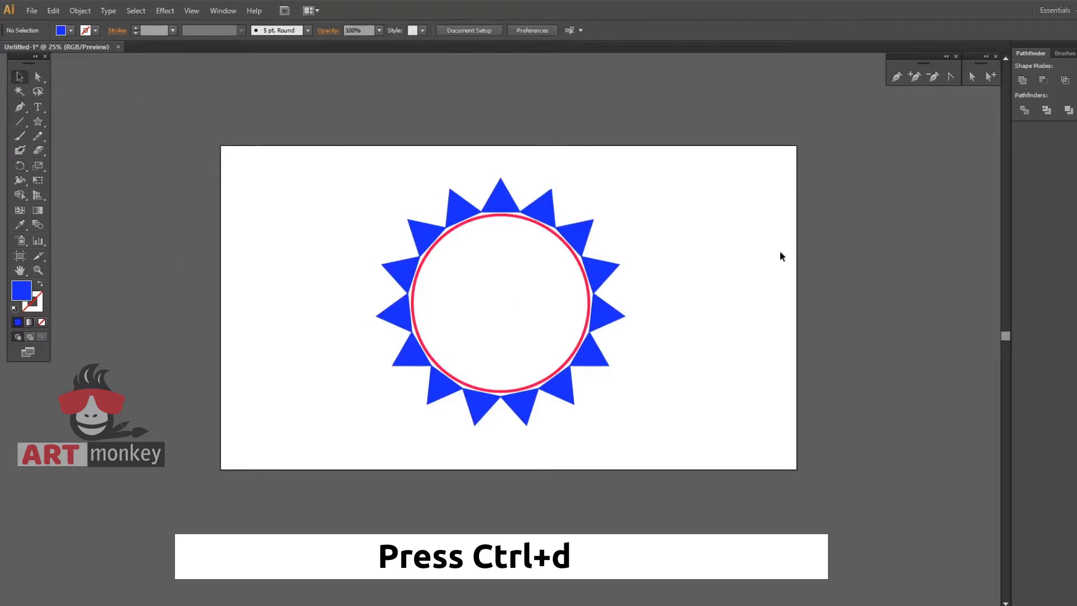
pyautogui.click(517, 216)
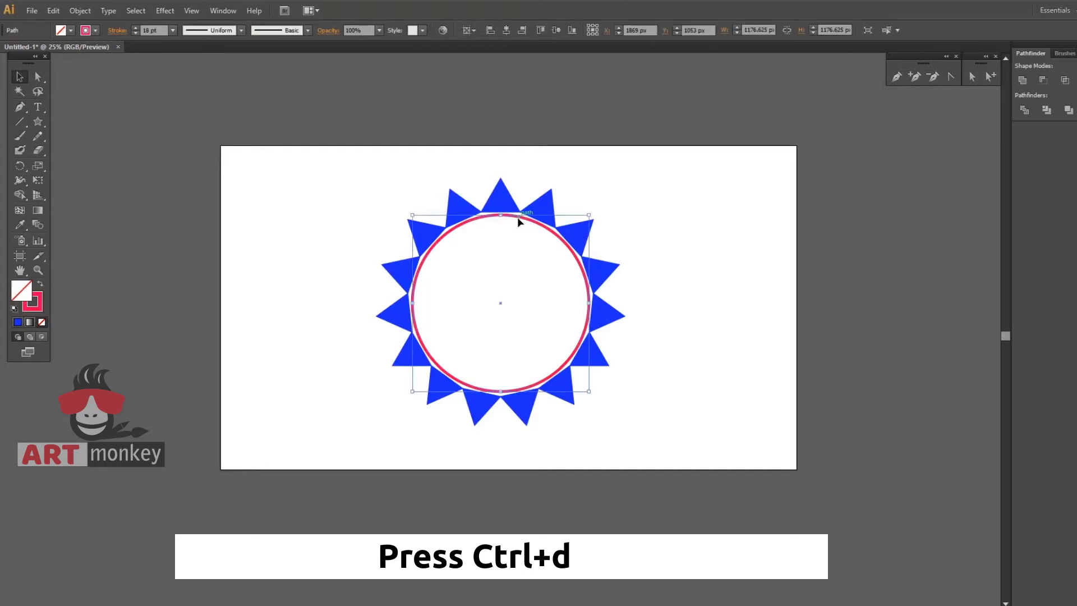
# - Delete the circle outline, then select and delete all remaining sunburst artwork
pyautogui.press('Delete')
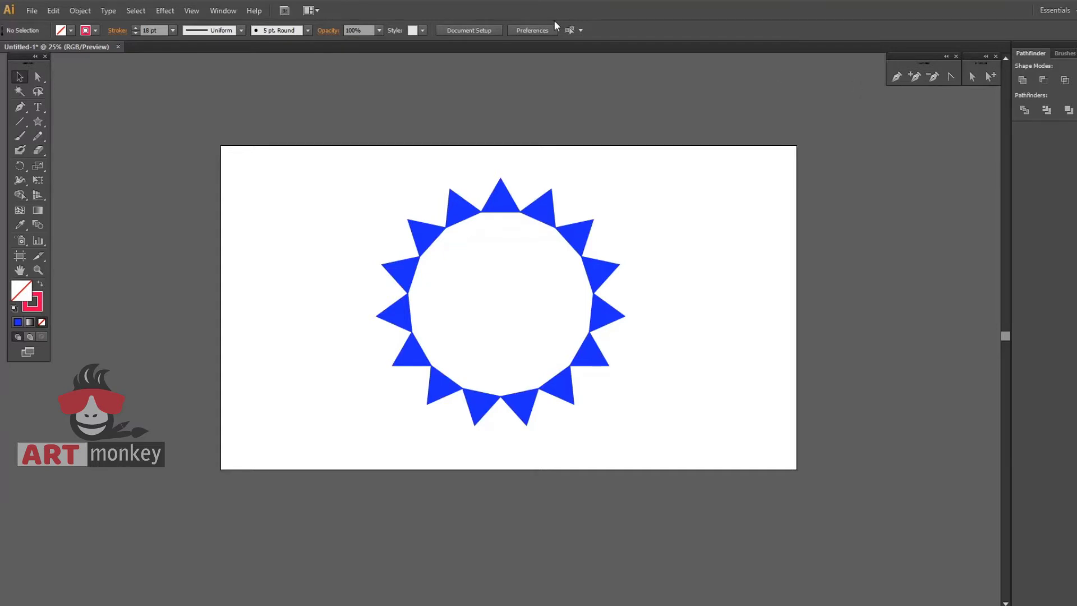
pyautogui.hotkey('ctrl', 'a')
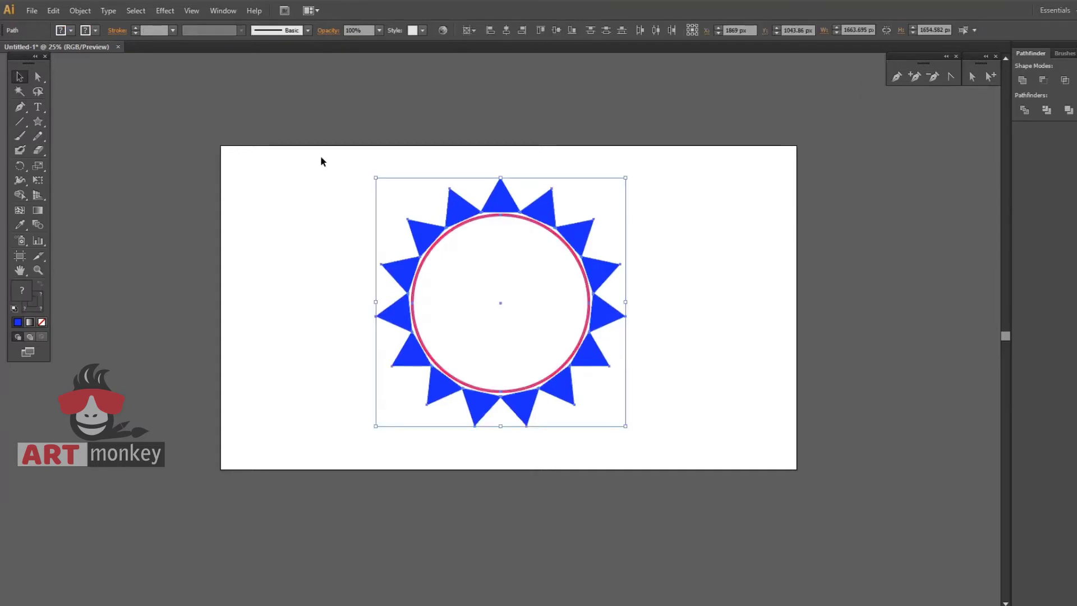
pyautogui.press('Delete')
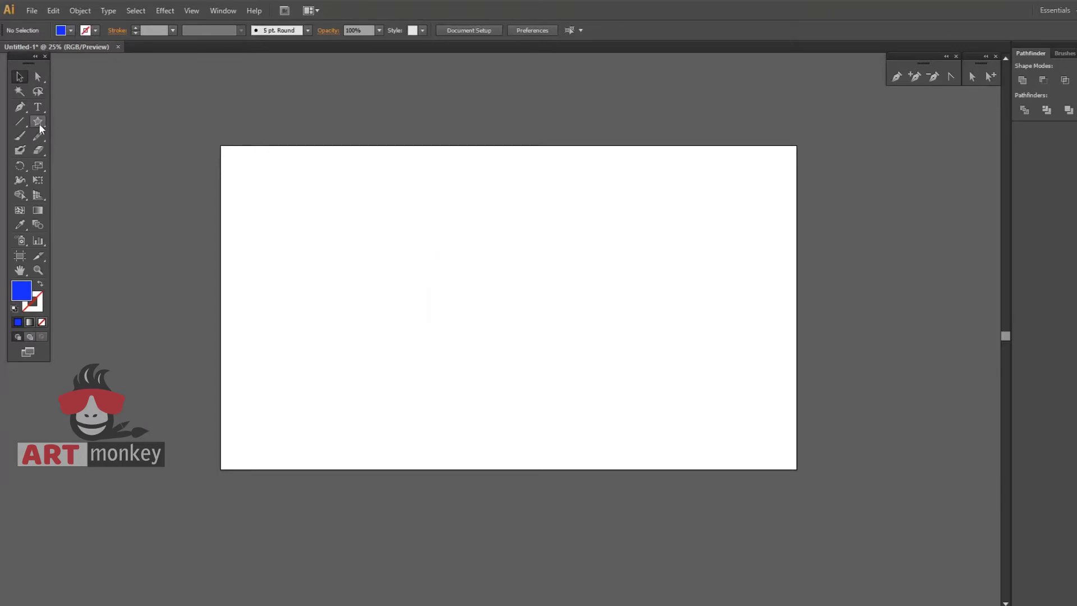
pyautogui.click(39, 125)
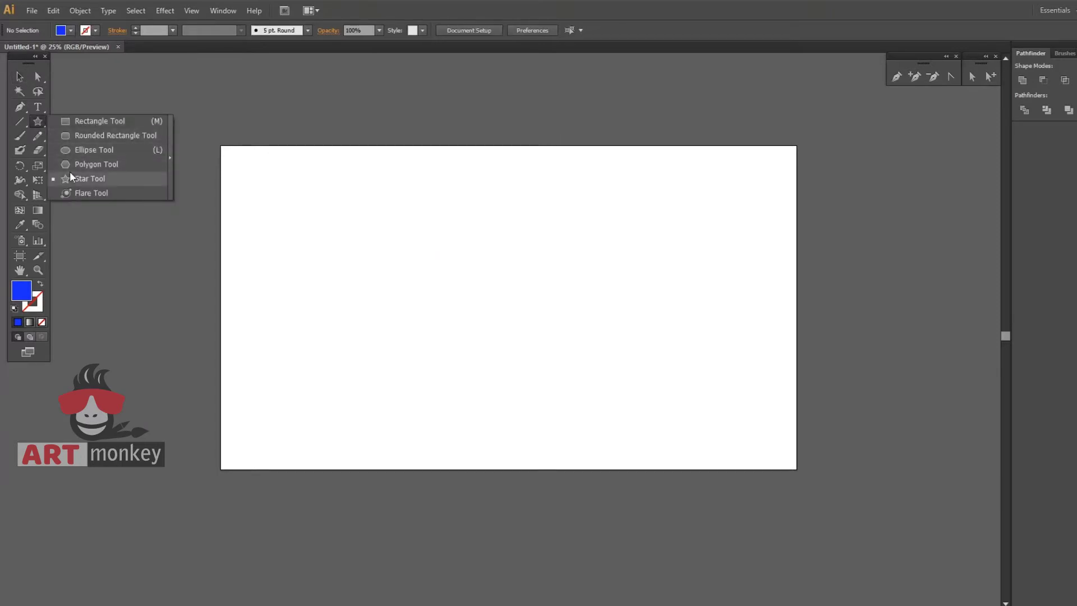
# - Draw a centred circle with a 15 pt blue outline and no fill
pyautogui.click(70, 150)
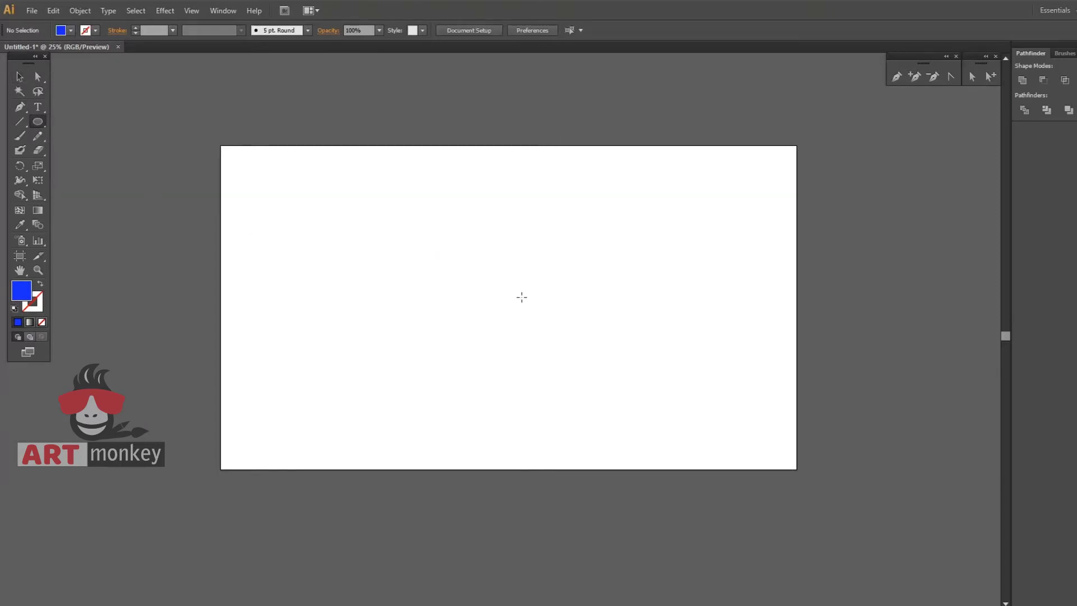
pyautogui.moveTo(510, 300); pyautogui.dragTo(547, 363)
pyautogui.click(20, 77)
pyautogui.click(347, 241)
pyautogui.click(473, 281)
pyautogui.click(39, 284)
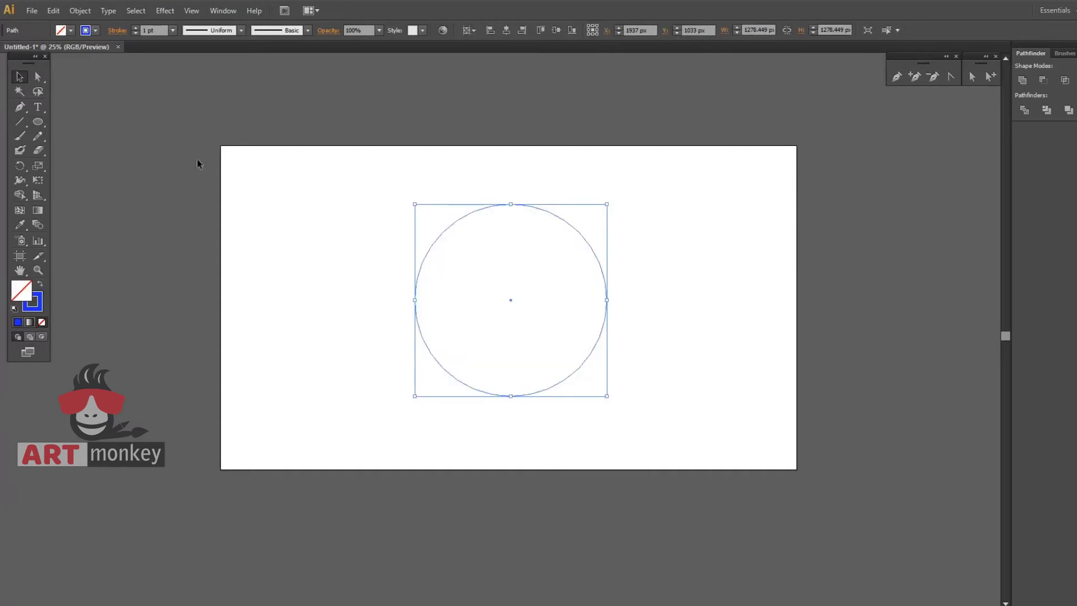
pyautogui.click(135, 28)
pyautogui.click(136, 28)
pyautogui.click(135, 28)
pyautogui.click(135, 28)
pyautogui.click(230, 197)
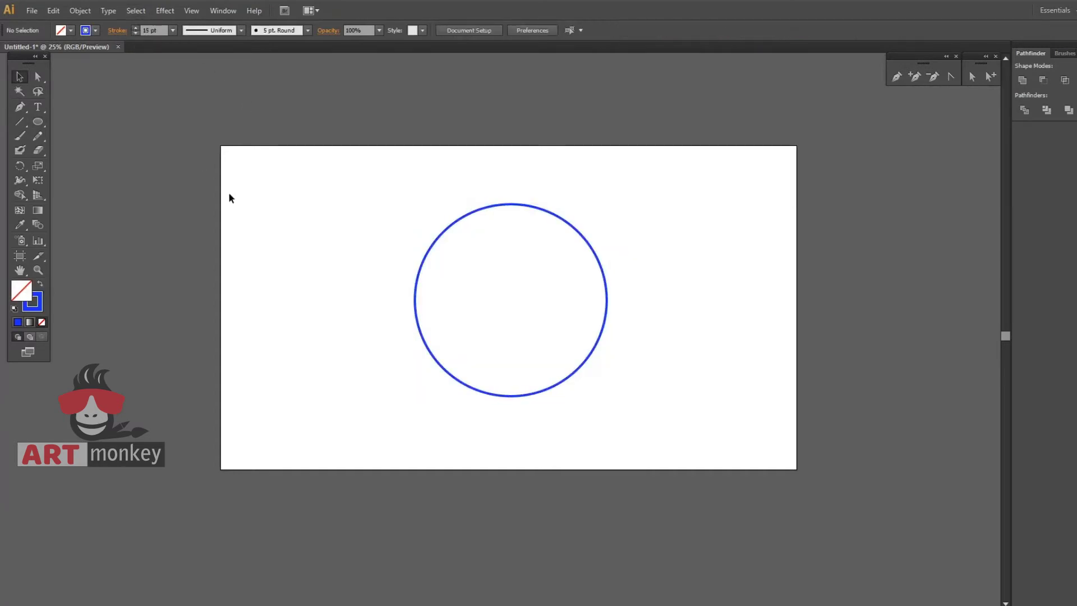
# - Add a thin solid blue upright bar centred just above the circle
pyautogui.moveTo(37, 124); pyautogui.dragTo(70, 123)
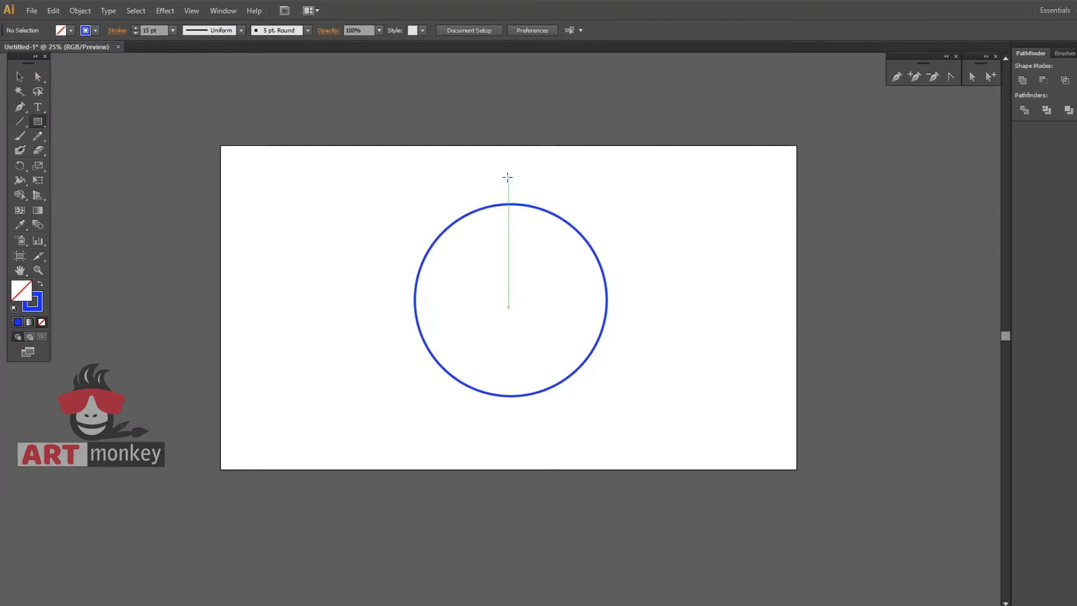
pyautogui.moveTo(507, 165); pyautogui.dragTo(516, 199)
pyautogui.click(19, 76)
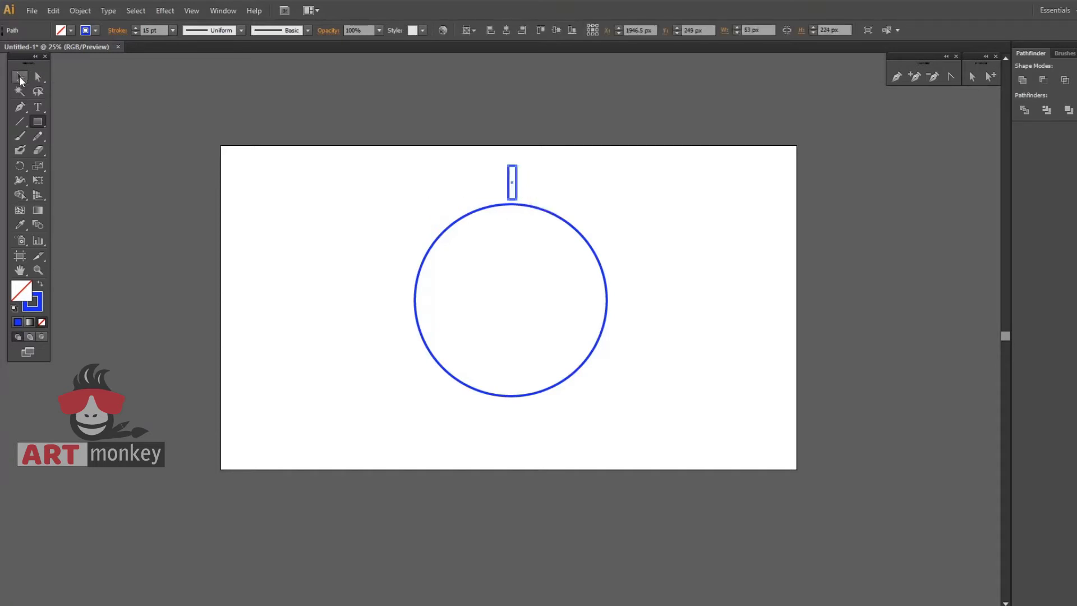
pyautogui.click(294, 199)
pyautogui.click(516, 192)
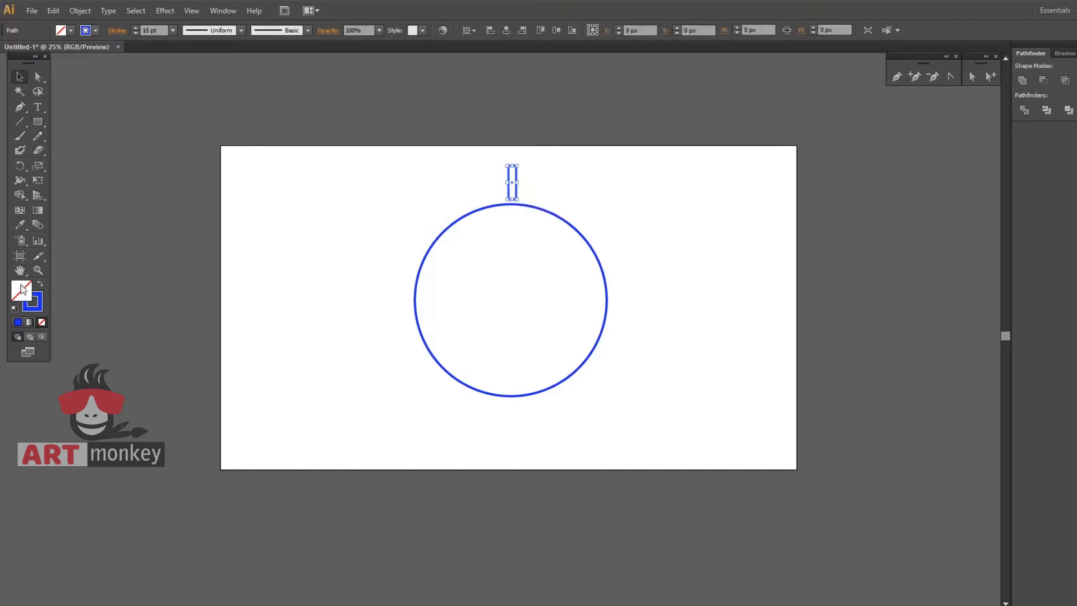
pyautogui.click(38, 285)
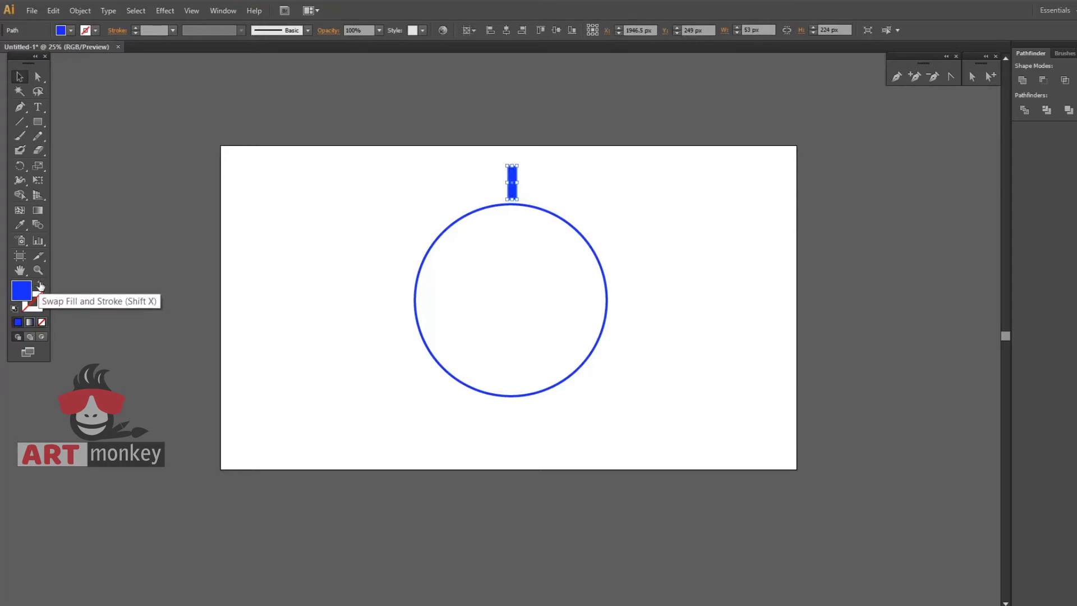
pyautogui.hotkey('ctrl', 'y')
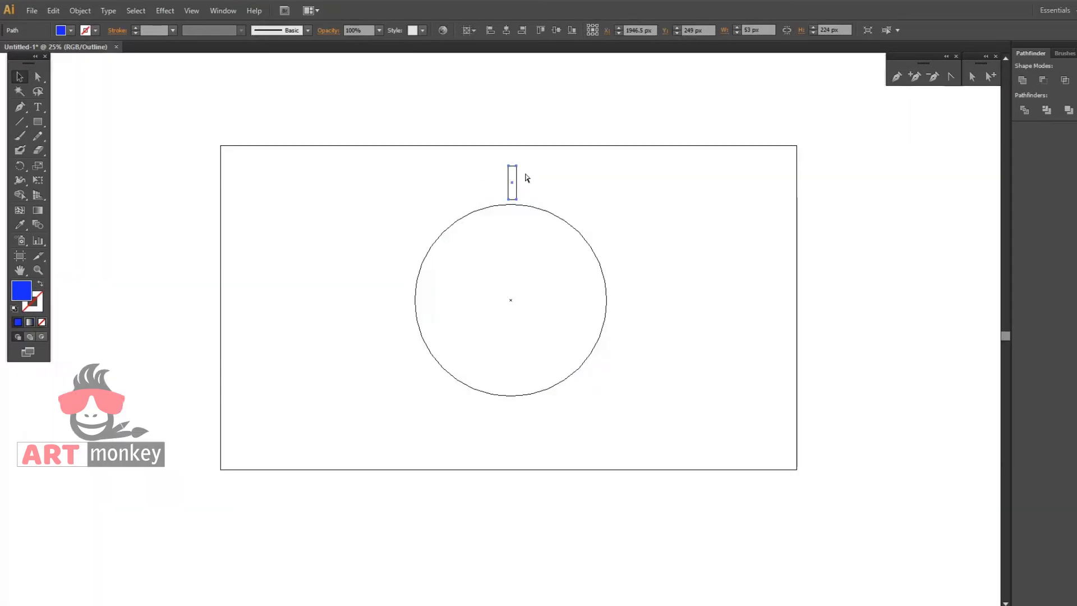
pyautogui.moveTo(514, 187); pyautogui.dragTo(511, 186)
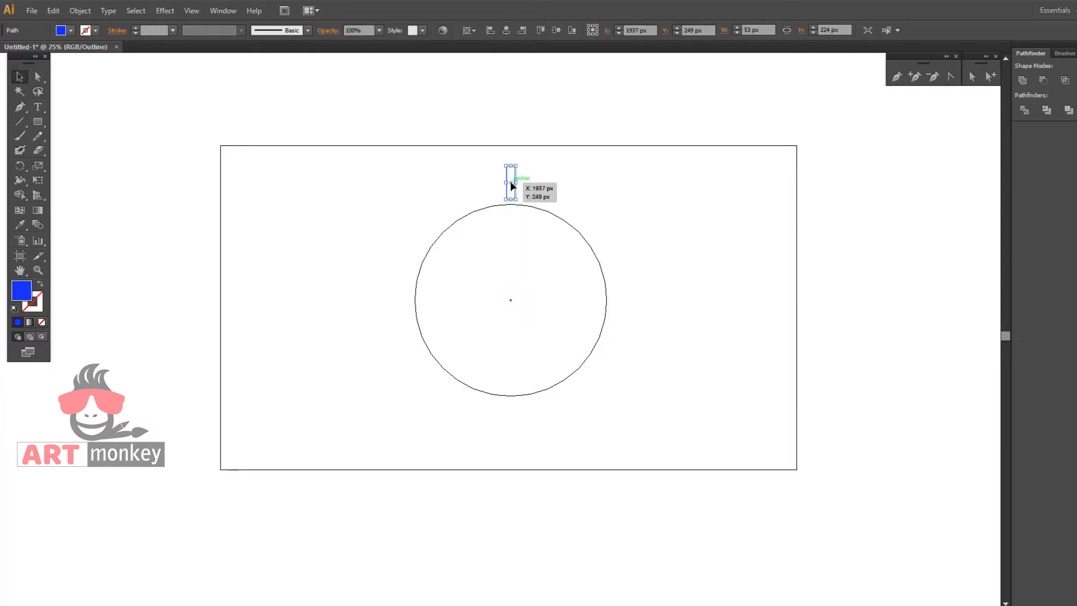
pyautogui.click(21, 167)
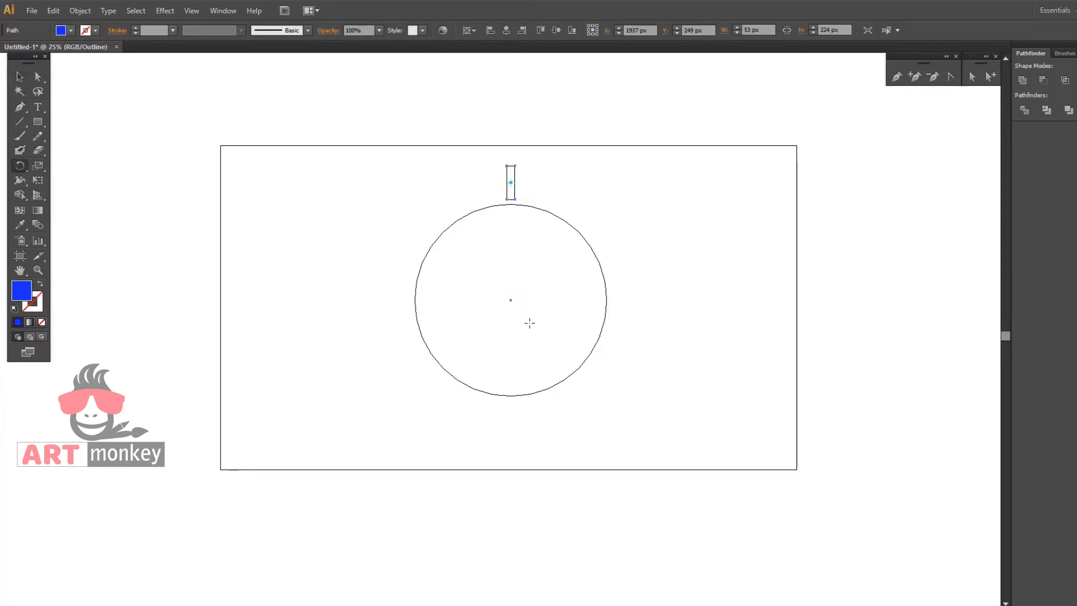
# - Pivot on the circle's centre and copy the blue bar rotated 360/20 degrees
pyautogui.hotkey('ctrl', '+')
pyautogui.hotkey('ctrl', '+')
pyautogui.hotkey('ctrl', '+')
pyautogui.scroll(3, 564, 339)
pyautogui.scroll(2, 564, 339)
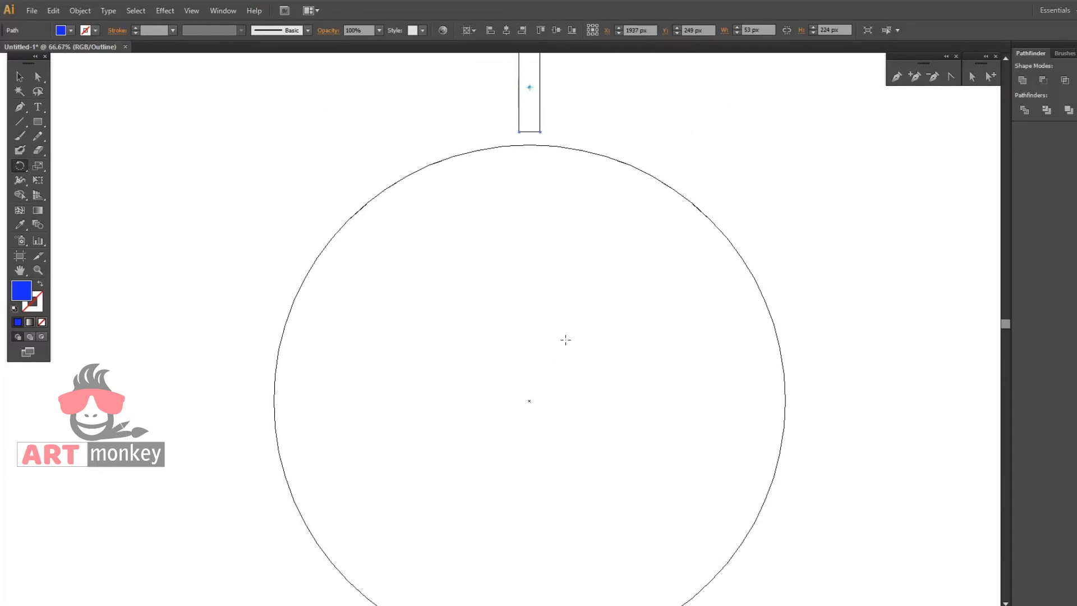
pyautogui.scroll(-1, 549, 418)
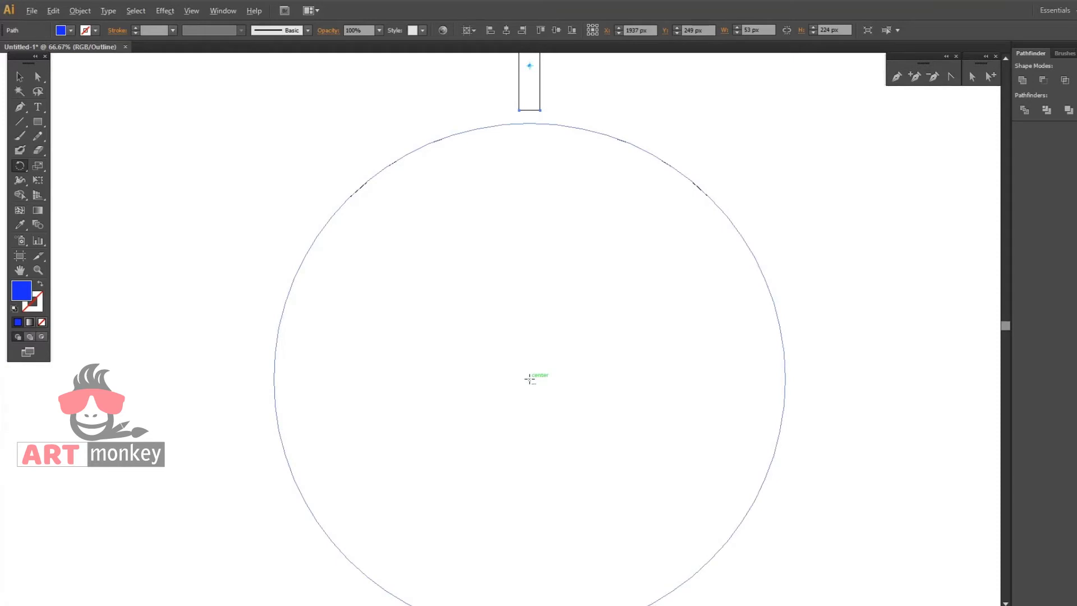
pyautogui.keyDown('alt'); pyautogui.click(529, 380); pyautogui.keyUp('alt')
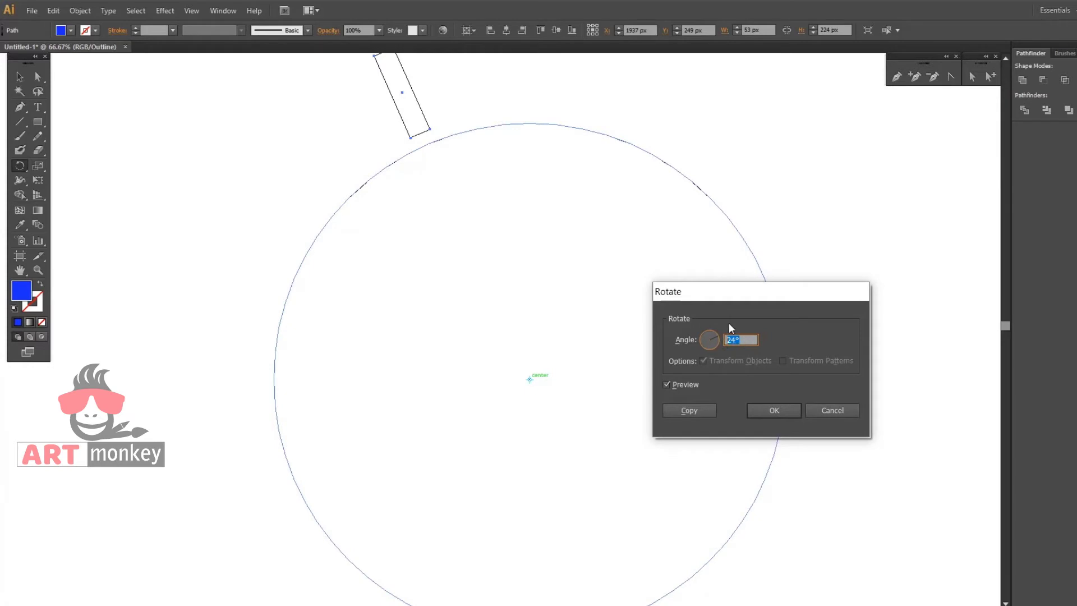
pyautogui.write('36')
pyautogui.write('0/20')
pyautogui.click(689, 410)
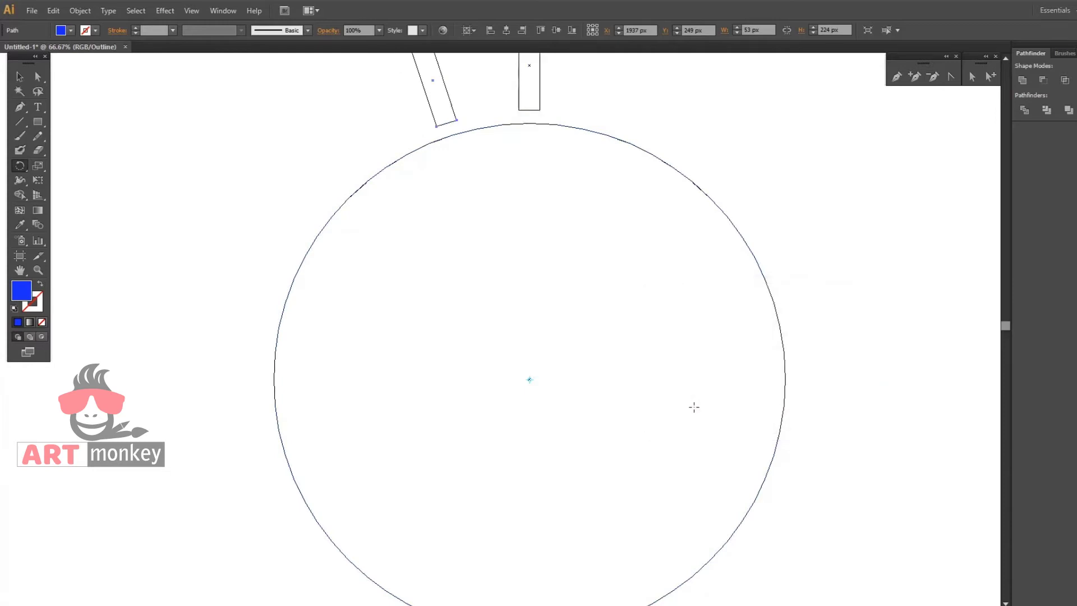
pyautogui.hotkey('ctrl', '-')
pyautogui.hotkey('ctrl', '-')
pyautogui.hotkey('ctrl', '-')
pyautogui.hotkey('ctrl', '-')
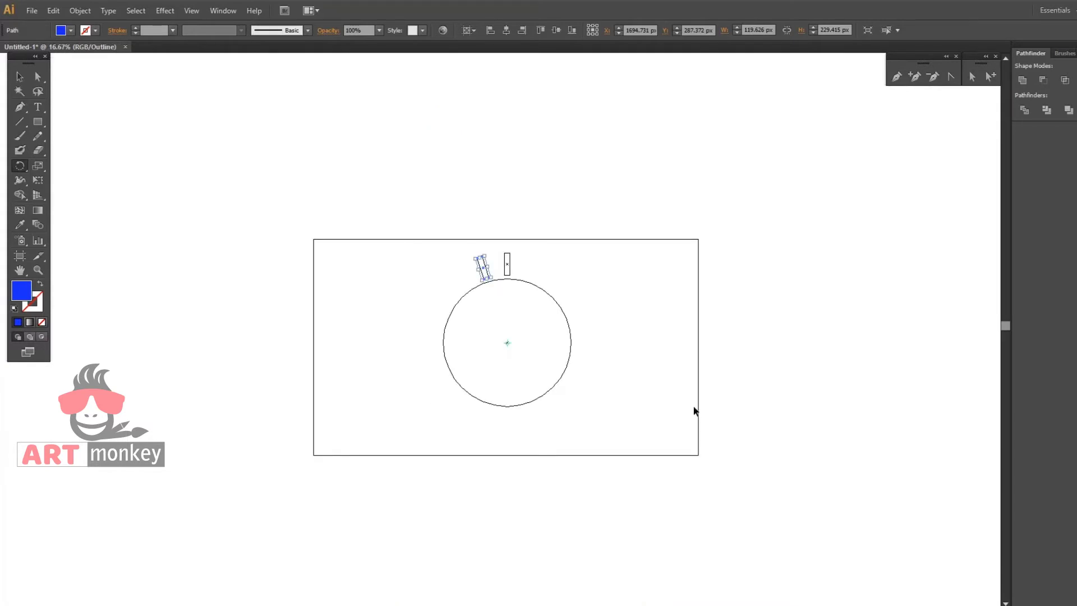
# - Repeat the rotated bar copy with Ctrl+D to complete a ring of twenty bars
pyautogui.hotkey('ctrl', 'y')
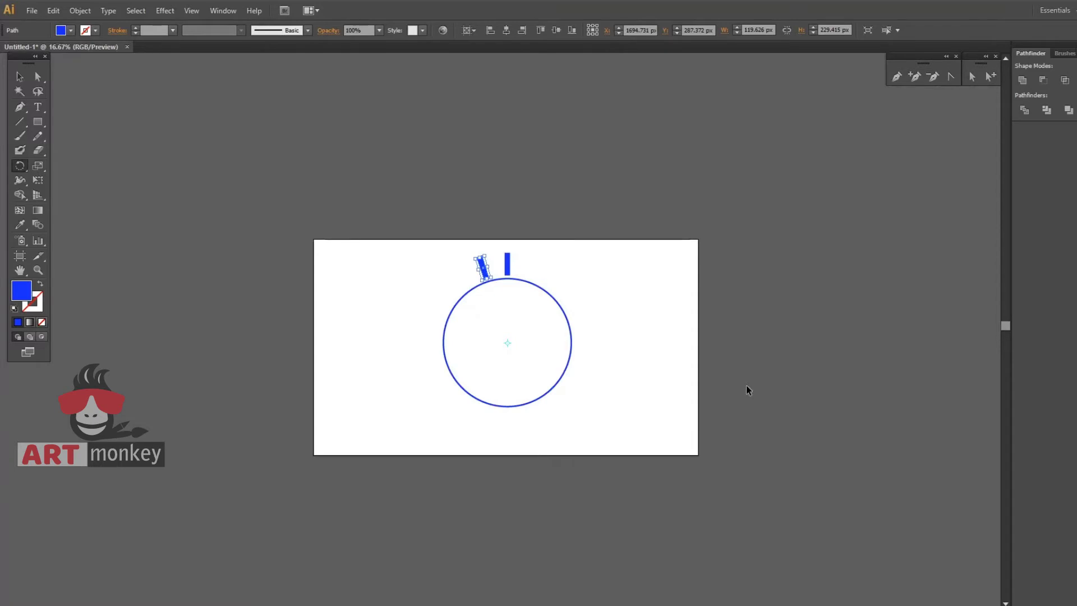
pyautogui.hotkey('ctrl', 'd')
pyautogui.hotkey('ctrl', 'd')
pyautogui.hotkey('ctrl', 'd')
pyautogui.hotkey('ctrl', 'd')
pyautogui.hotkey('ctrl', 'd')
pyautogui.hotkey('ctrl', 'd')
pyautogui.hotkey('ctrl', 'd')
pyautogui.hotkey('ctrl', 'd')
pyautogui.hotkey('ctrl', 'd')
pyautogui.hotkey('ctrl', 'd')
pyautogui.hotkey('ctrl', 'd')
pyautogui.hotkey('ctrl', 'd')
pyautogui.hotkey('ctrl', 'd')
pyautogui.hotkey('ctrl', 'd')
pyautogui.hotkey('ctrl', 'd')
pyautogui.hotkey('ctrl', 'd')
pyautogui.hotkey('ctrl', 'd')
pyautogui.hotkey('ctrl', 'd')
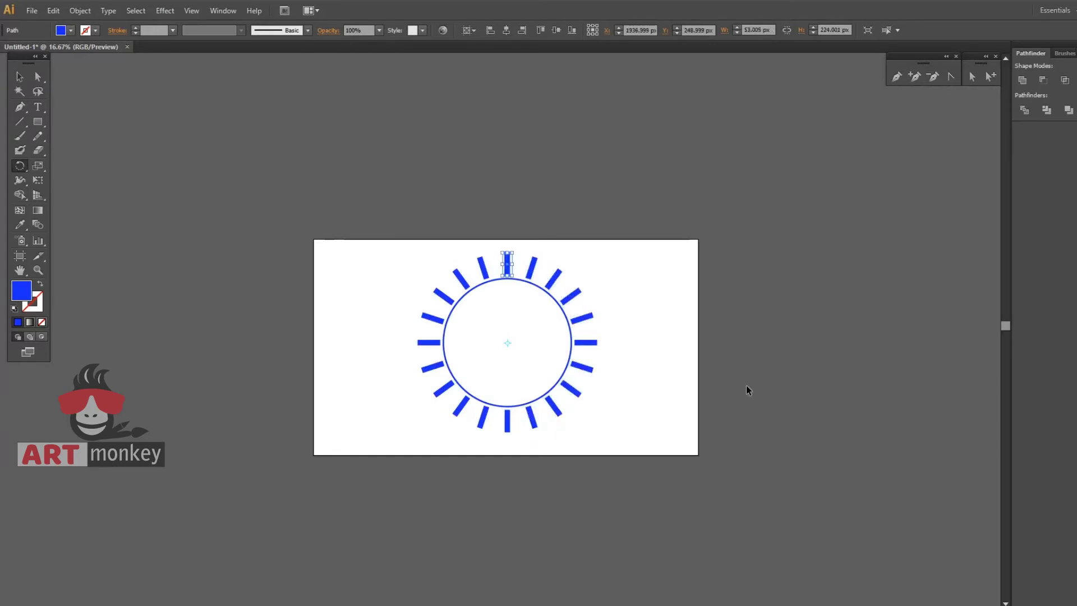
pyautogui.hotkey('ctrl', 'shift', 'a')
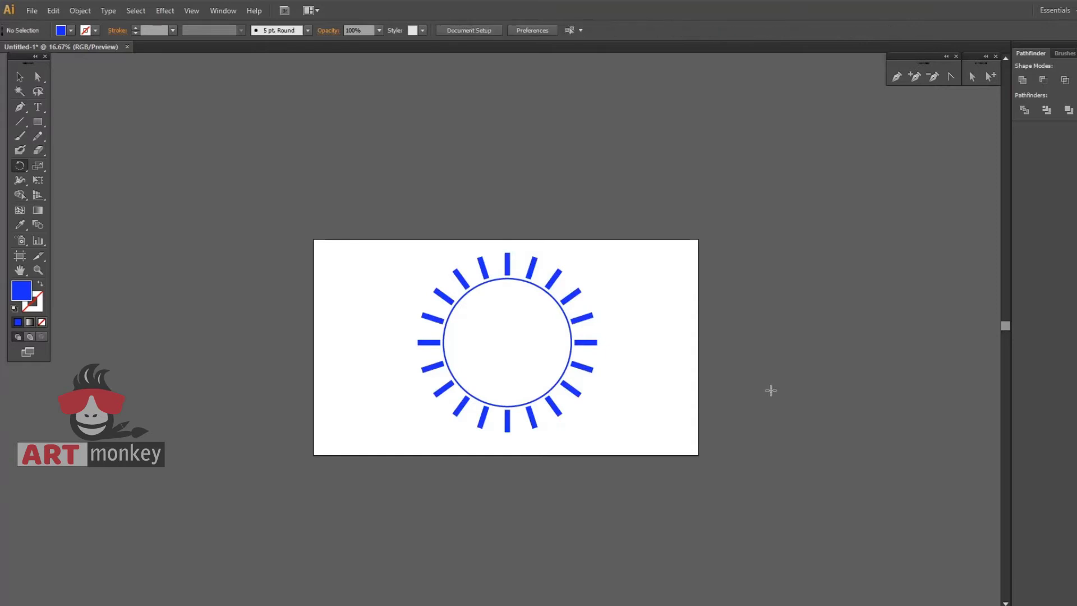
# - Marquee-select the entire bar sunburst and delete it, leaving the artboard empty
pyautogui.click(20, 76)
pyautogui.hotkey('ctrl', '+')
pyautogui.hotkey('ctrl', '+')
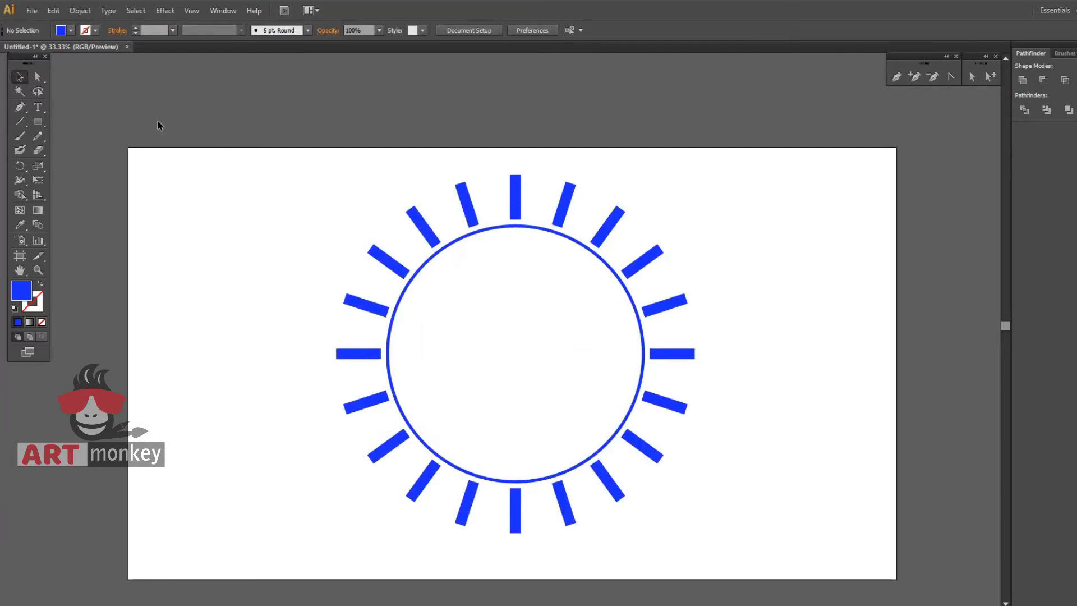
pyautogui.press('h')
pyautogui.moveTo(244, 295); pyautogui.dragTo(237, 263)
pyautogui.press('v')
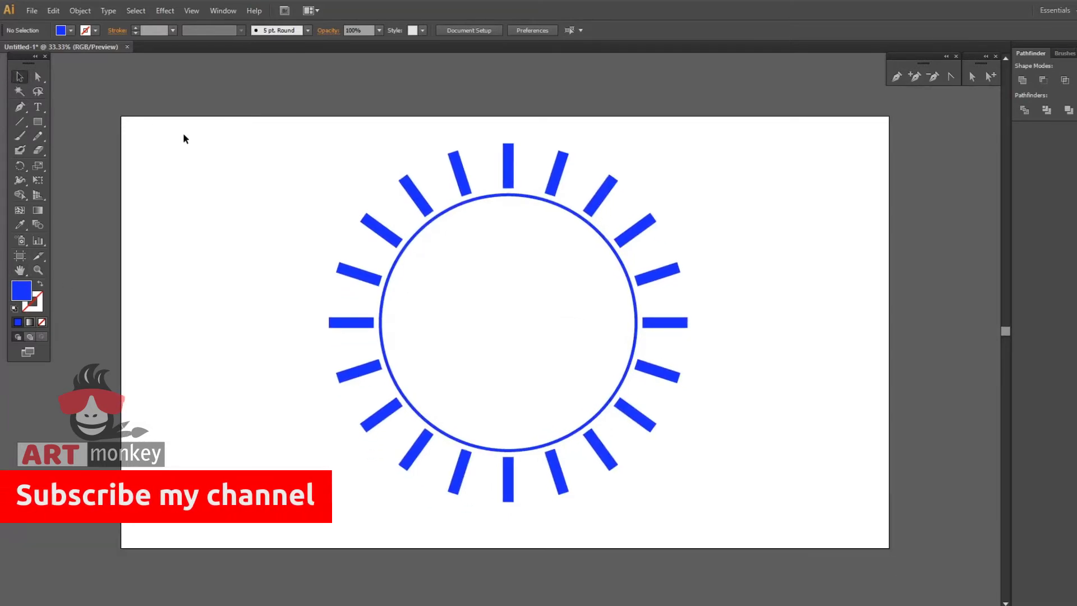
pyautogui.moveTo(244, 142); pyautogui.dragTo(729, 562)
pyautogui.press('Delete')
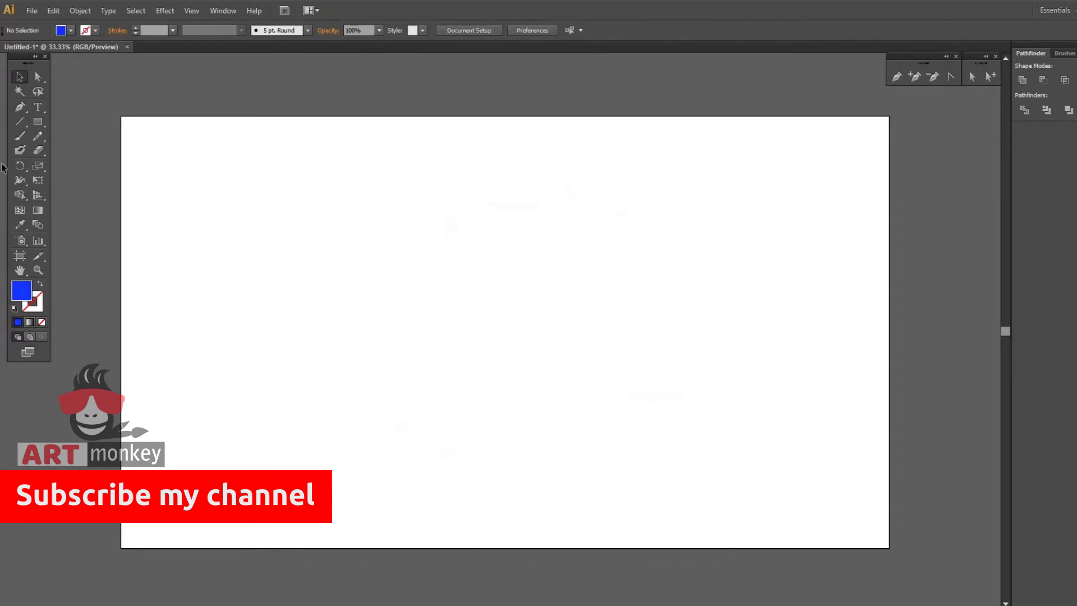
# - Draw a small blue circle at the artboard centre
pyautogui.moveTo(37, 120)
pyautogui.mouseDown()
pyautogui.moveTo(60, 162)
pyautogui.moveTo(84, 150)
pyautogui.mouseUp()
pyautogui.moveTo(509, 316); pyautogui.dragTo(529, 336)
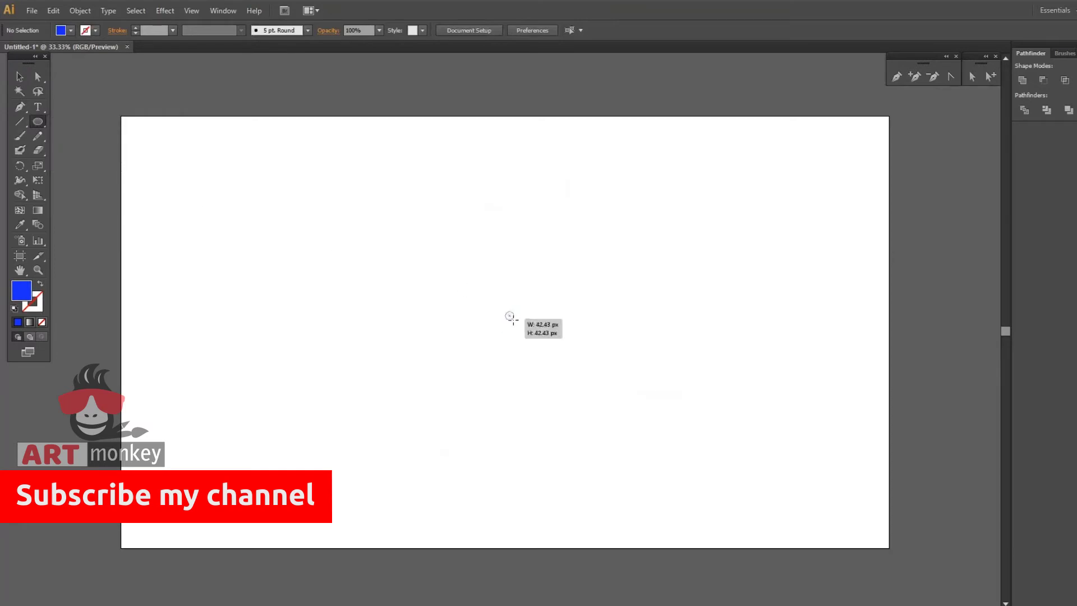
pyautogui.click(19, 77)
# - Draw a slim tall ellipse and centre it directly above the blue circle
pyautogui.moveTo(40, 129); pyautogui.dragTo(73, 160)
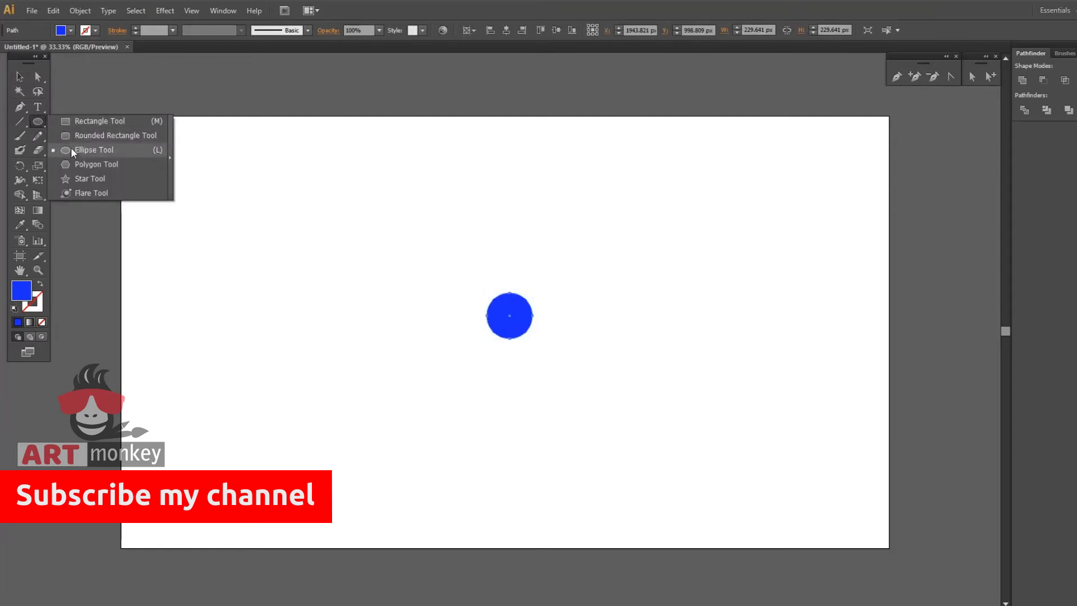
pyautogui.click(73, 150)
pyautogui.moveTo(502, 224); pyautogui.dragTo(520, 287)
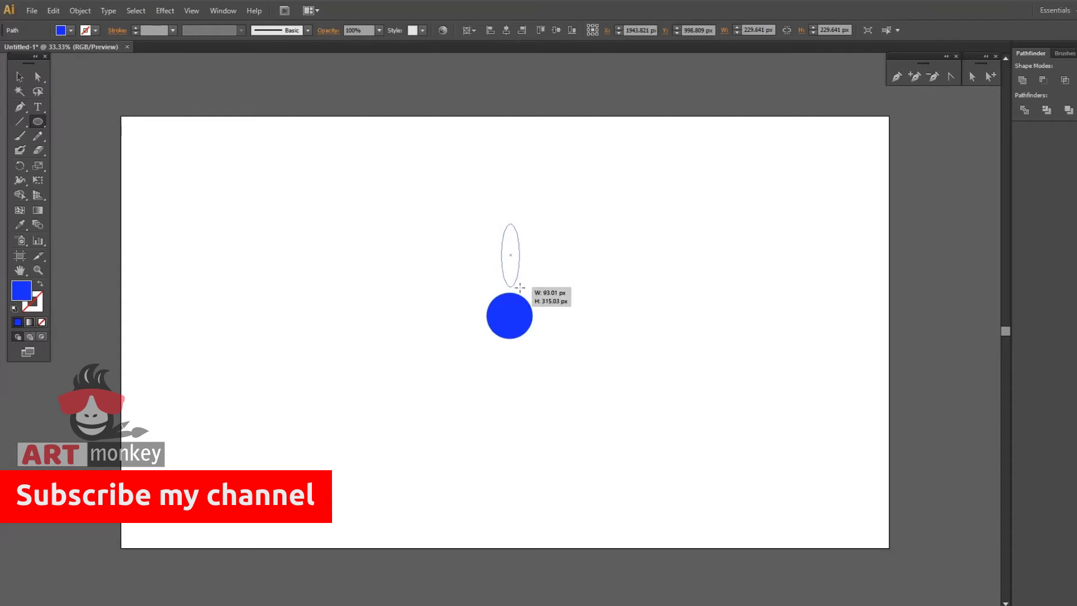
pyautogui.moveTo(519, 287); pyautogui.dragTo(520, 287)
pyautogui.press('v')
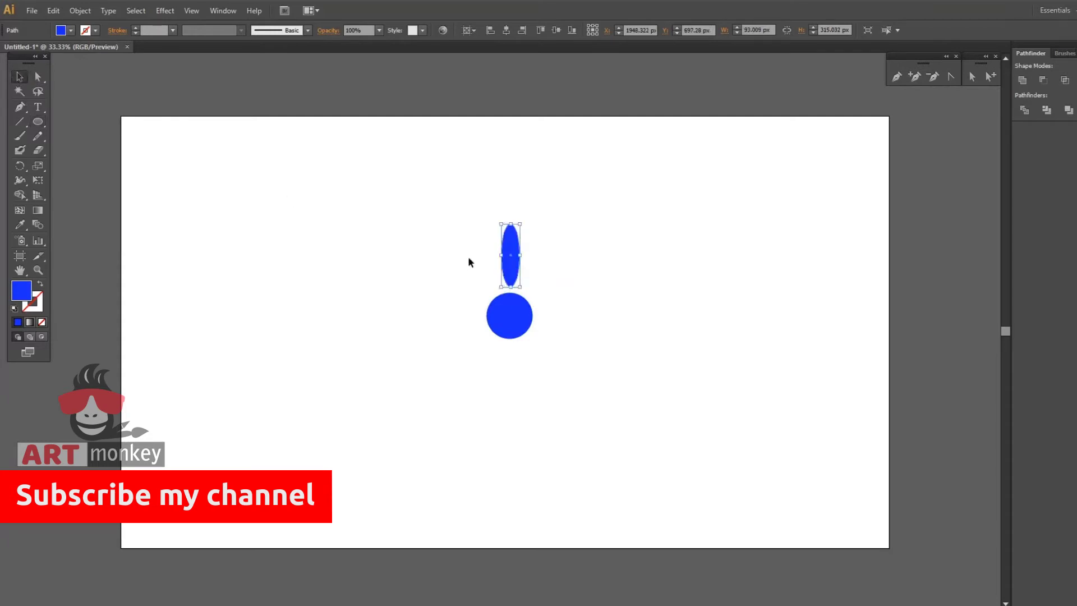
pyautogui.moveTo(515, 258); pyautogui.dragTo(511, 258)
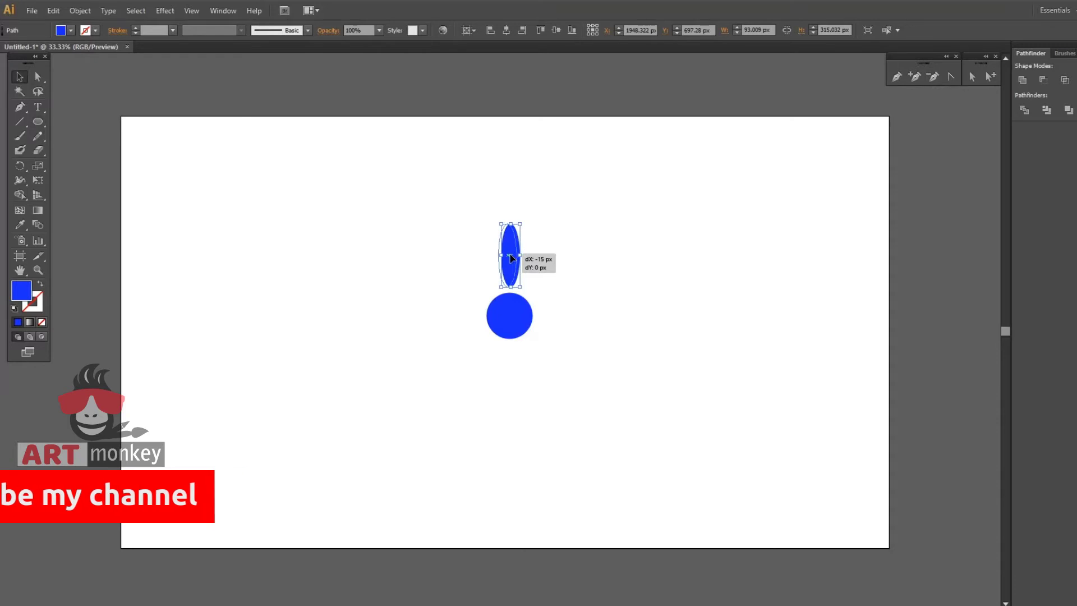
pyautogui.moveTo(511, 258); pyautogui.dragTo(513, 260)
pyautogui.click(38, 76)
pyautogui.click(170, 171)
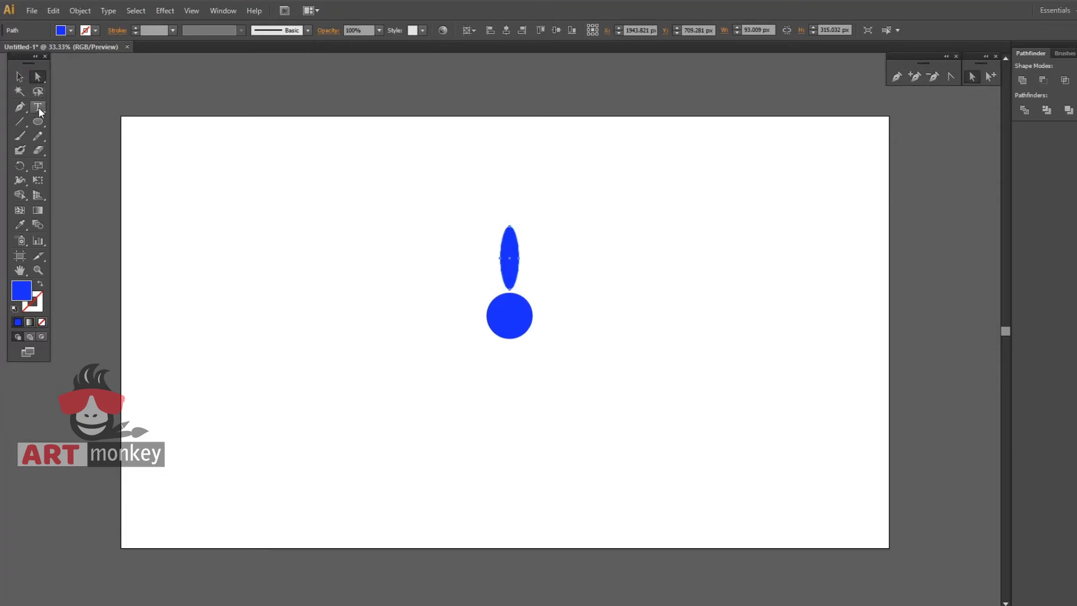
pyautogui.moveTo(19, 107); pyautogui.dragTo(57, 154)
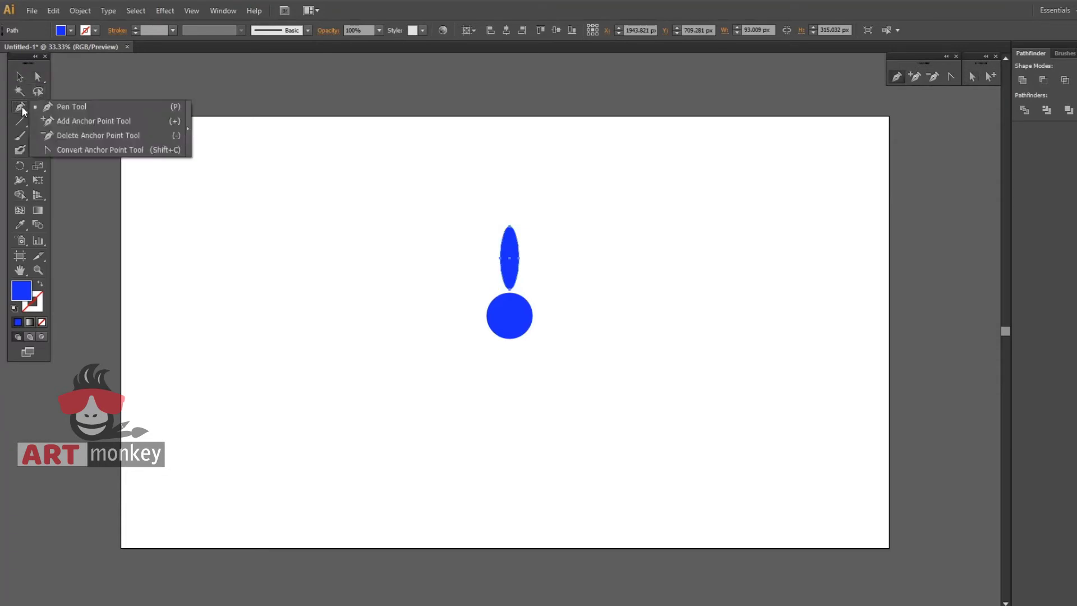
# - Convert the ellipse's bottom anchor into a sharp corner point
pyautogui.click(57, 151)
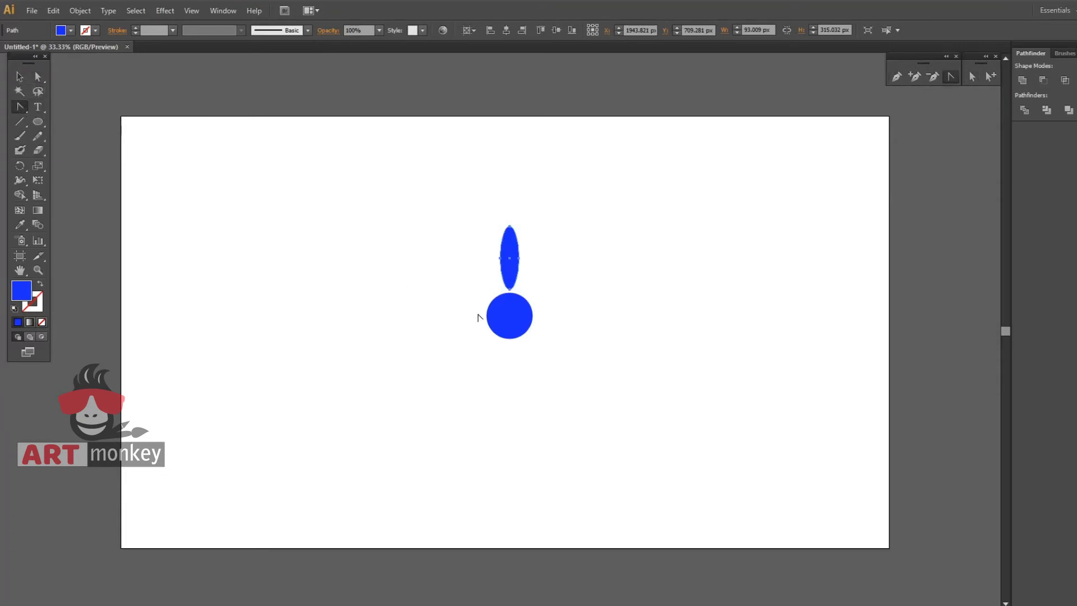
pyautogui.click(509, 290)
pyautogui.click(19, 77)
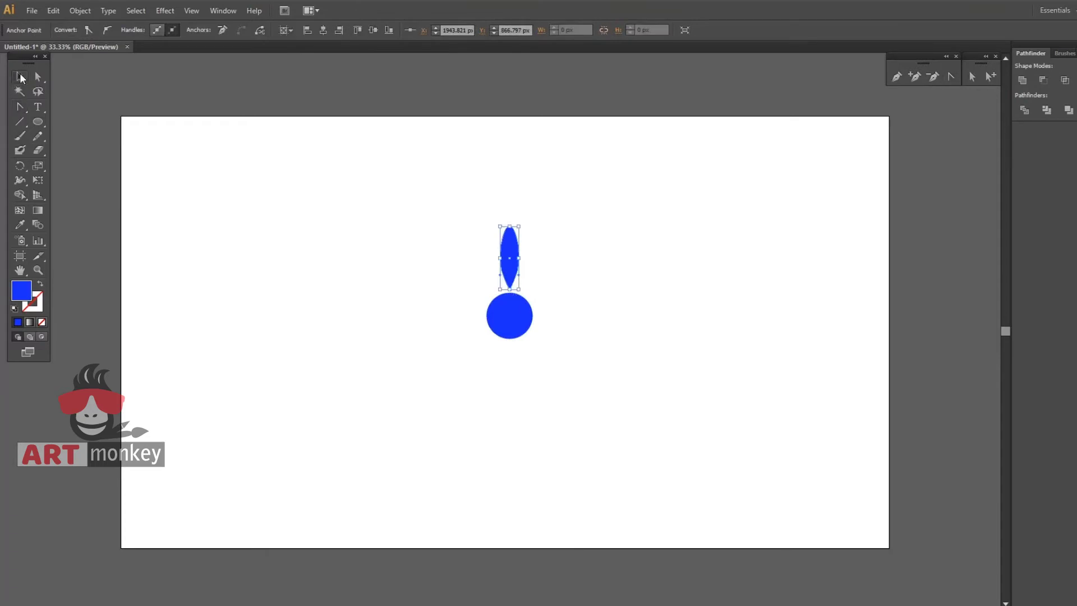
pyautogui.click(291, 163)
# - Switch to Outline view, zoom in on the petal and circle, and select the petal
pyautogui.hotkey('ctrl', 'y')
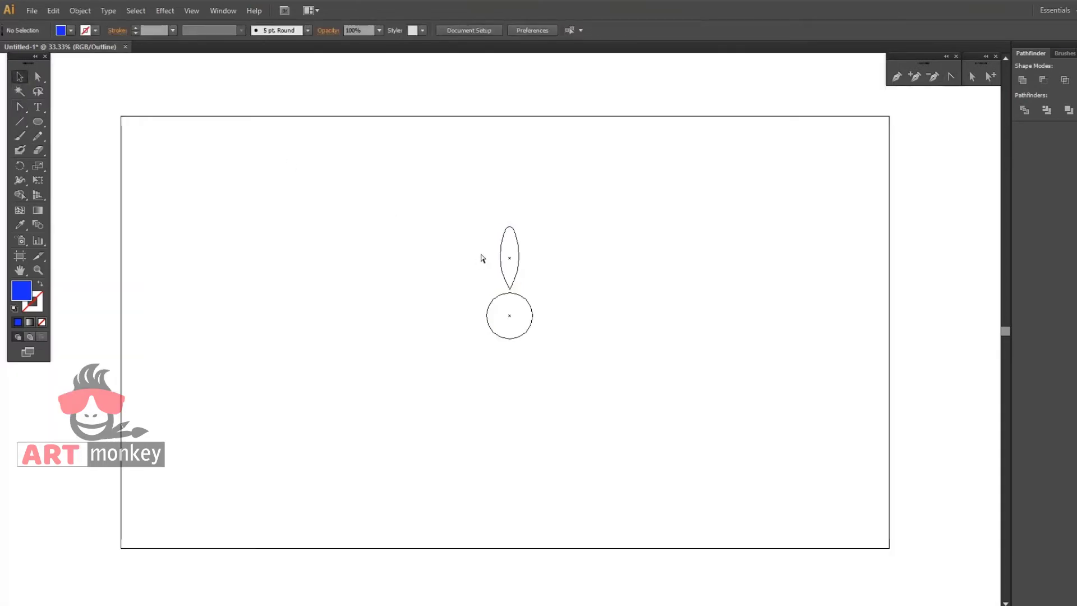
pyautogui.hotkey('ctrl', '+')
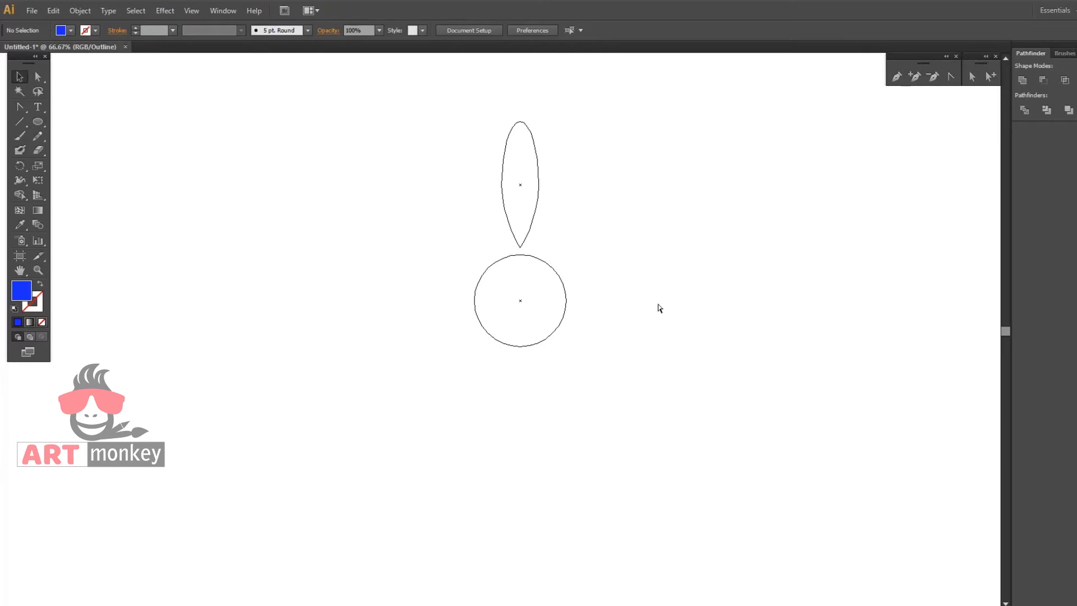
pyautogui.click(539, 184)
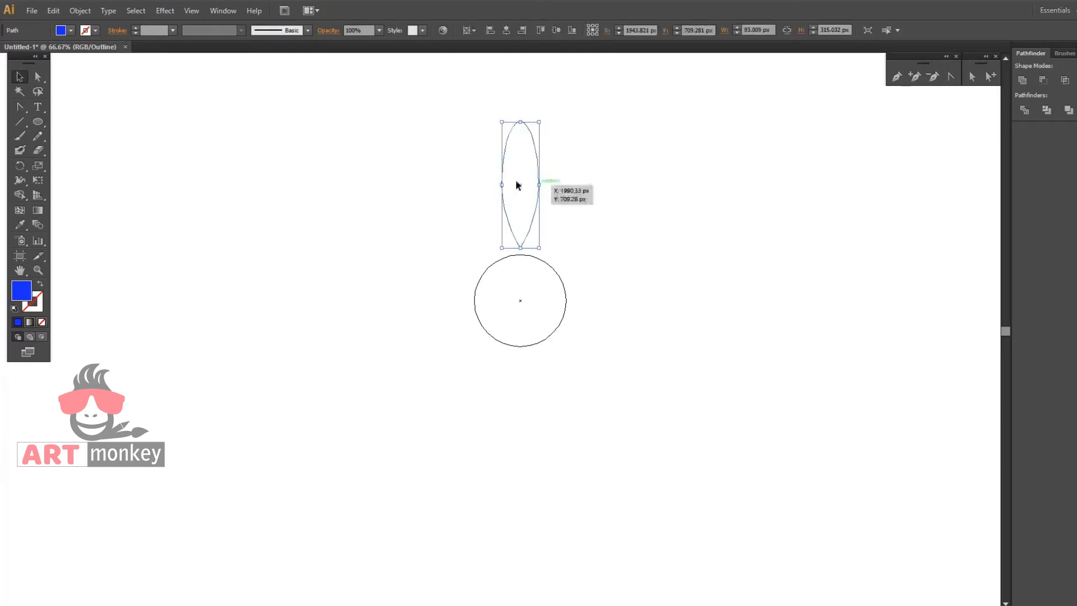
pyautogui.click(20, 166)
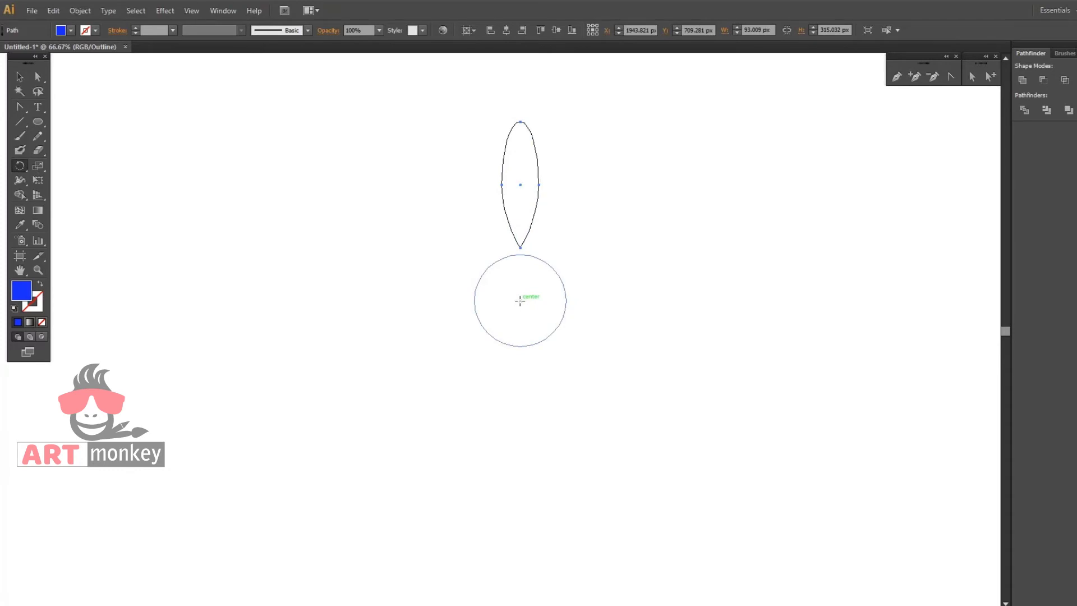
# - Rotate-copy the petal 36° around the circle's centre and repeat until the petals ring it
pyautogui.keyDown('alt'); pyautogui.click(520, 302); pyautogui.keyUp('alt')
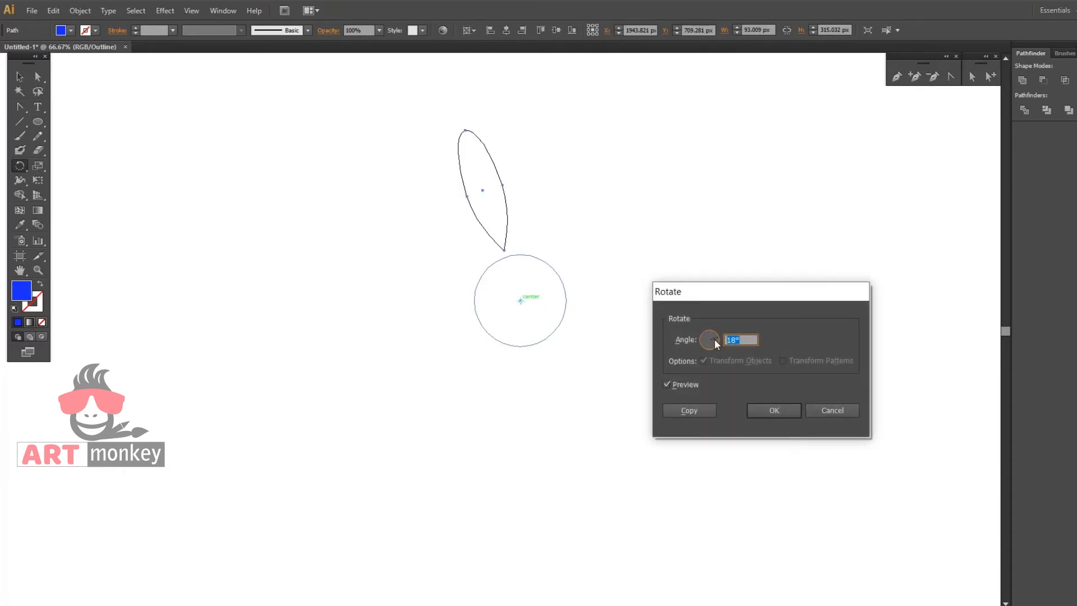
pyautogui.write('360/15')
pyautogui.click(695, 408)
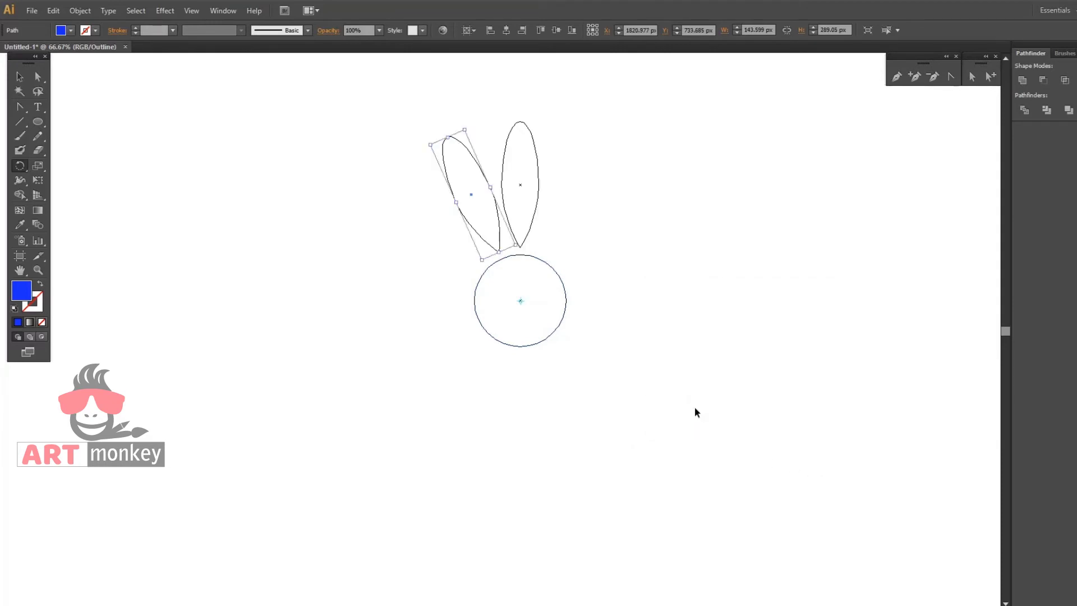
pyautogui.hotkey('ctrl', 'y')
pyautogui.press('ctrl')
pyautogui.hotkey('ctrl', 'd')
pyautogui.hotkey('ctrl', 'd')
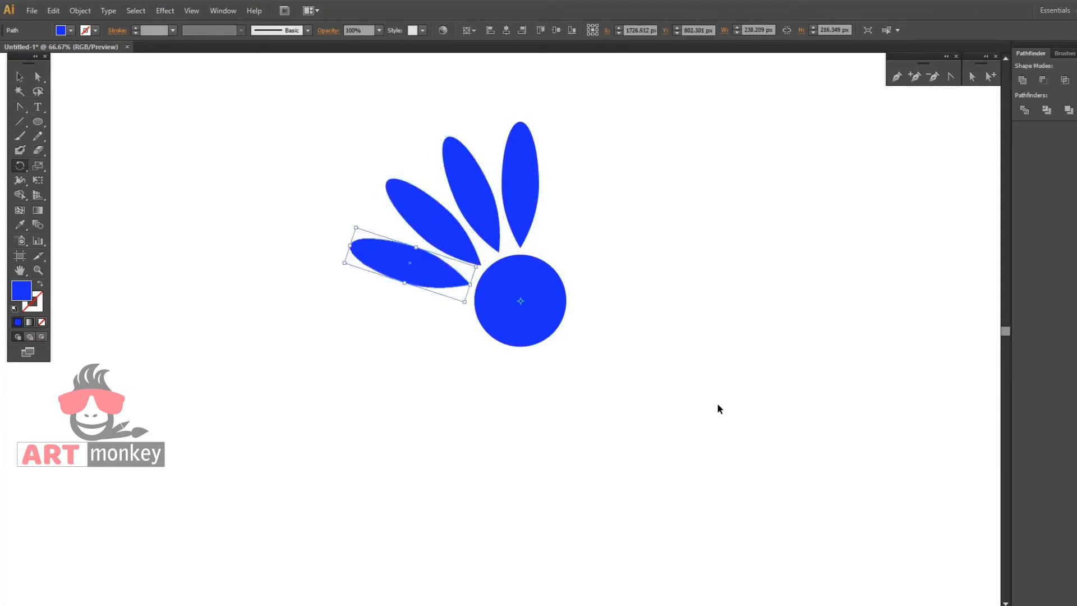
pyautogui.hotkey('ctrl', 'd')
pyautogui.hotkey('ctrl', 'd')
pyautogui.hotkey('ctrl', 'd')
pyautogui.hotkey('ctrl', 'd')
pyautogui.hotkey('ctrl', 'd')
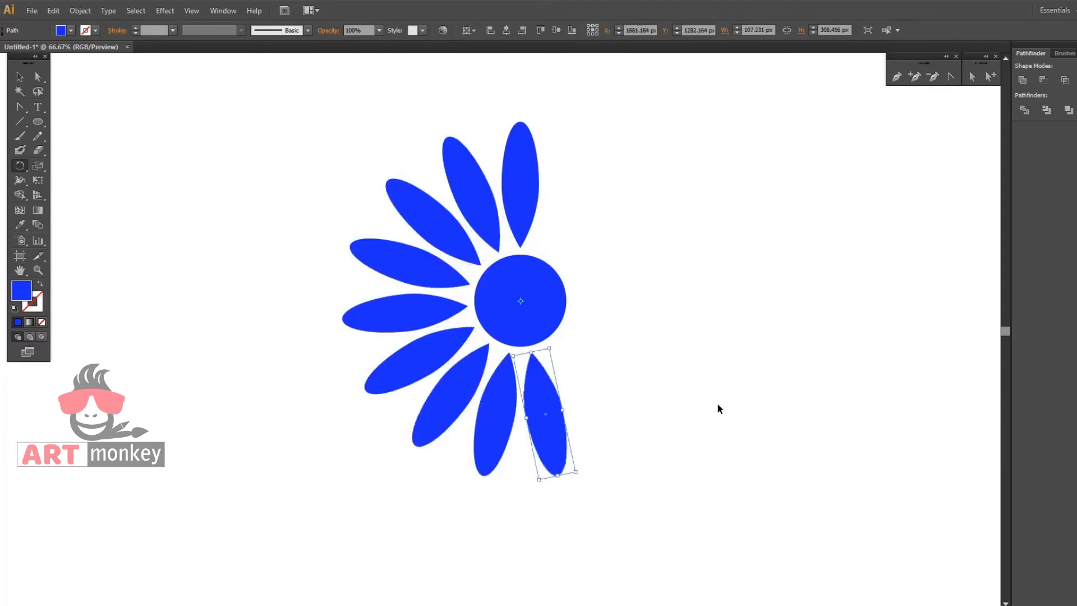
pyautogui.hotkey('ctrl', 'd')
pyautogui.hotkey('ctrl', 'd')
pyautogui.hotkey('ctrl', 'd')
pyautogui.hotkey('ctrl', 'd')
pyautogui.hotkey('ctrl', 'd')
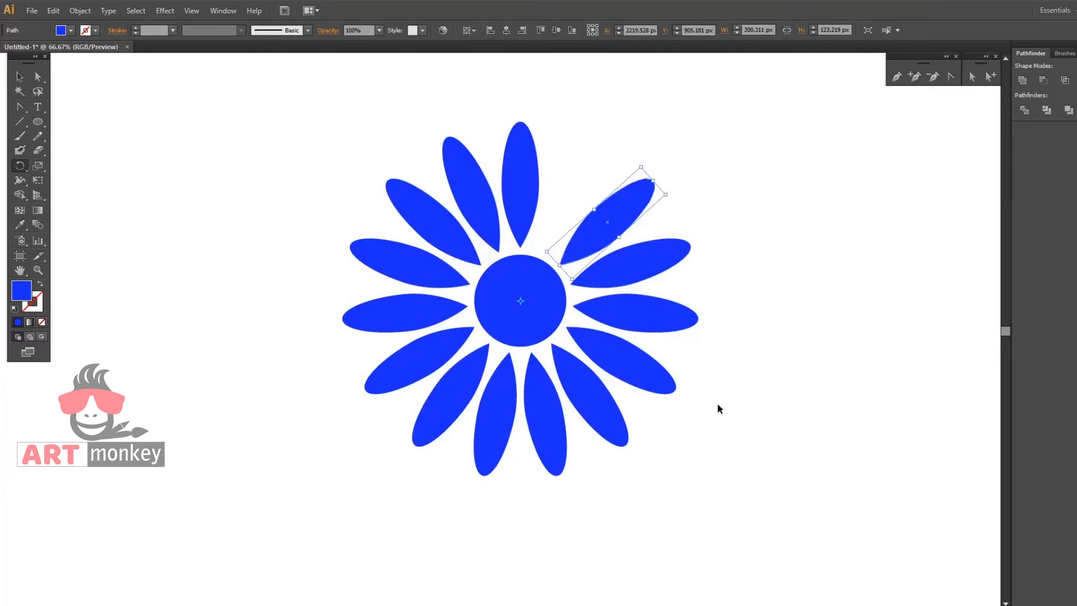
pyautogui.hotkey('ctrl', 'd')
pyautogui.hotkey('ctrl', 'shift', 'a')
pyautogui.click(20, 76)
pyautogui.click(161, 122)
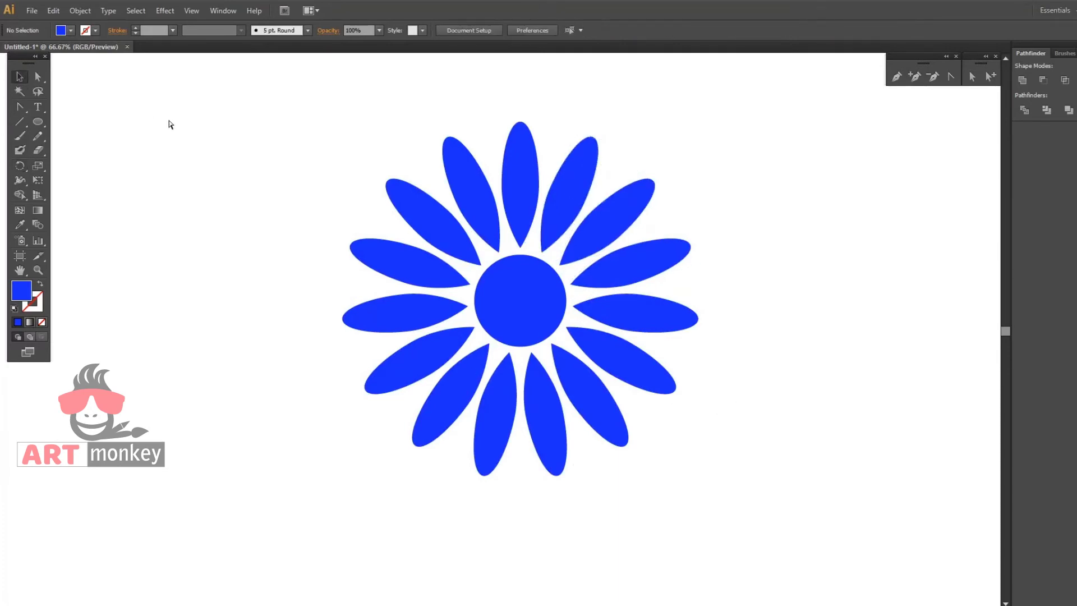
# - Zoom out and add every petal around the daisy to the selection, top through upper-right
pyautogui.hotkey('ctrl', '-')
pyautogui.hotkey('ctrl', '-')
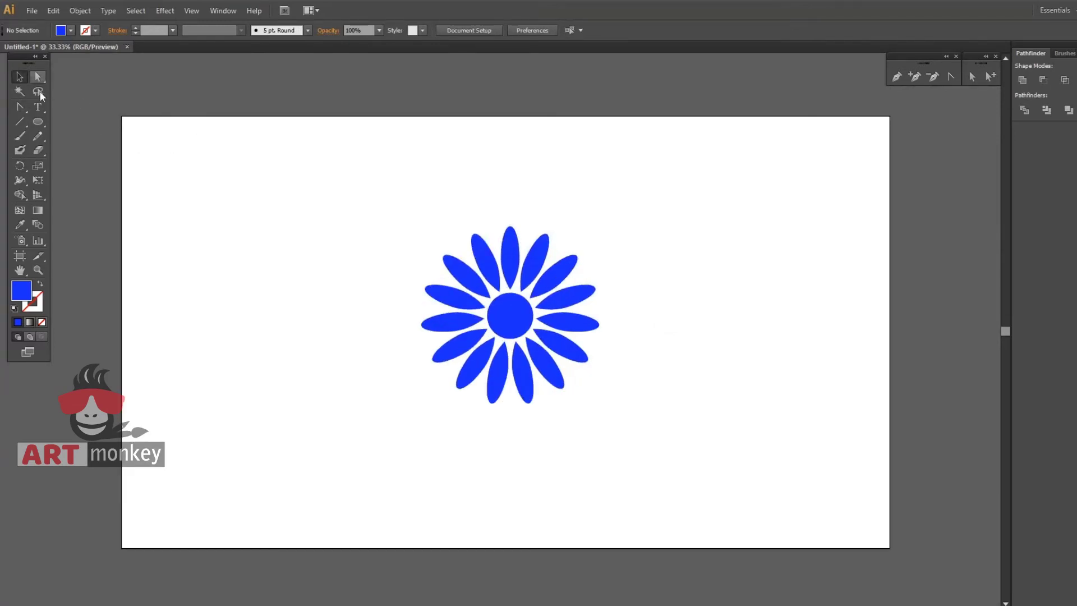
pyautogui.click(505, 263)
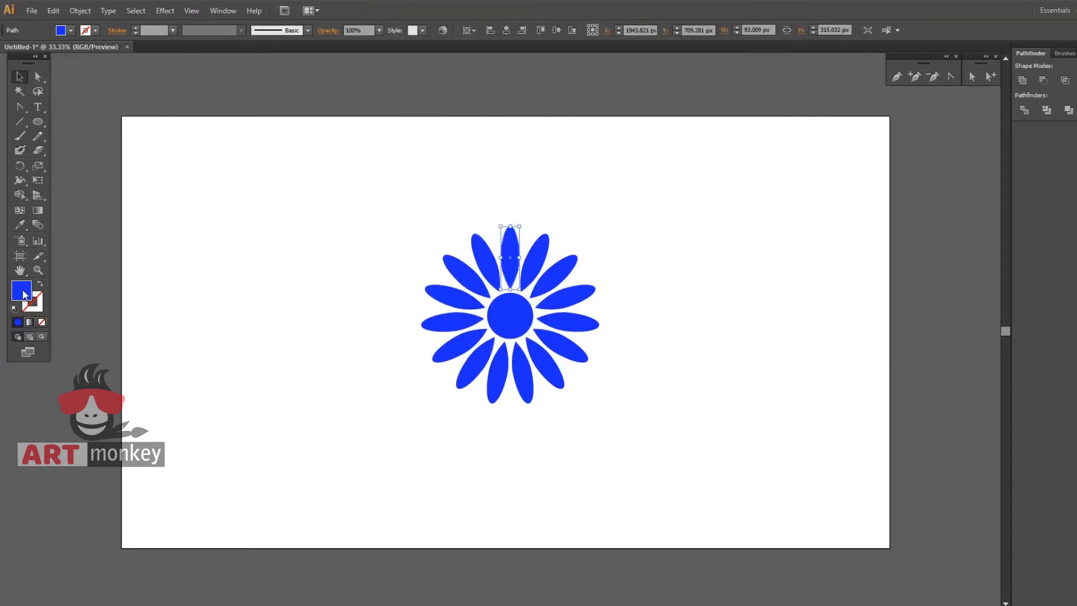
pyautogui.keyDown('shift'); pyautogui.click(483, 264); pyautogui.keyUp('shift')
pyautogui.keyDown('shift'); pyautogui.click(454, 301); pyautogui.keyUp('shift')
pyautogui.keyDown('shift'); pyautogui.click(446, 326); pyautogui.keyUp('shift')
pyautogui.keyDown('shift'); pyautogui.click(453, 344); pyautogui.keyUp('shift')
pyautogui.keyDown('shift'); pyautogui.click(504, 387); pyautogui.keyUp('shift')
pyautogui.keyDown('shift'); pyautogui.click(526, 392); pyautogui.keyUp('shift')
pyautogui.keyDown('shift'); pyautogui.click(549, 373); pyautogui.keyUp('shift')
pyautogui.keyDown('shift'); pyautogui.click(568, 358); pyautogui.keyUp('shift')
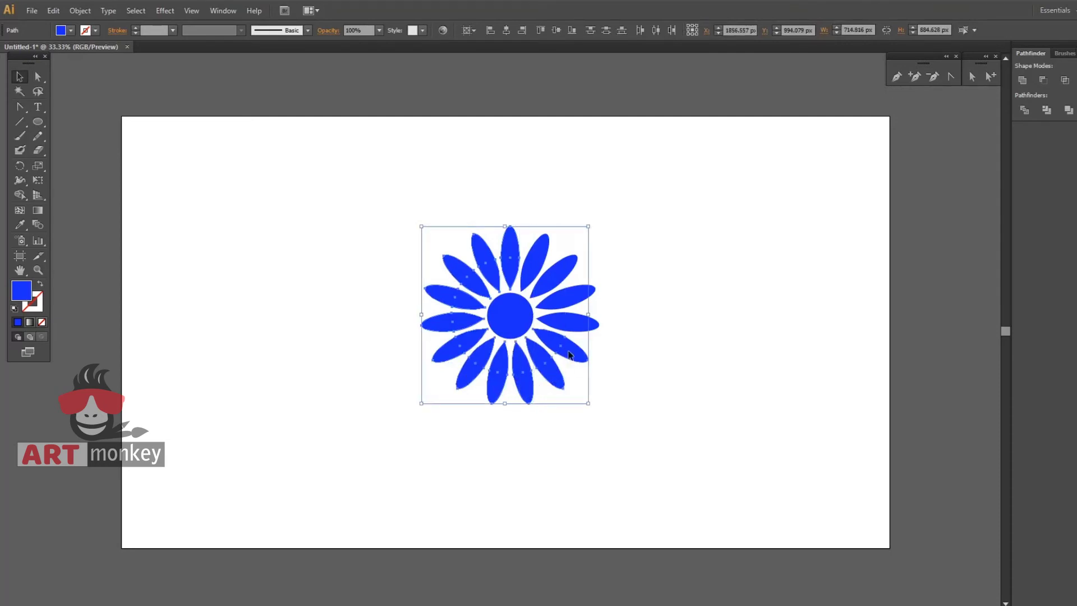
pyautogui.keyDown('shift'); pyautogui.click(578, 324); pyautogui.keyUp('shift')
pyautogui.keyDown('shift'); pyautogui.click(575, 301); pyautogui.keyUp('shift')
pyautogui.keyDown('shift'); pyautogui.click(559, 262); pyautogui.keyUp('shift')
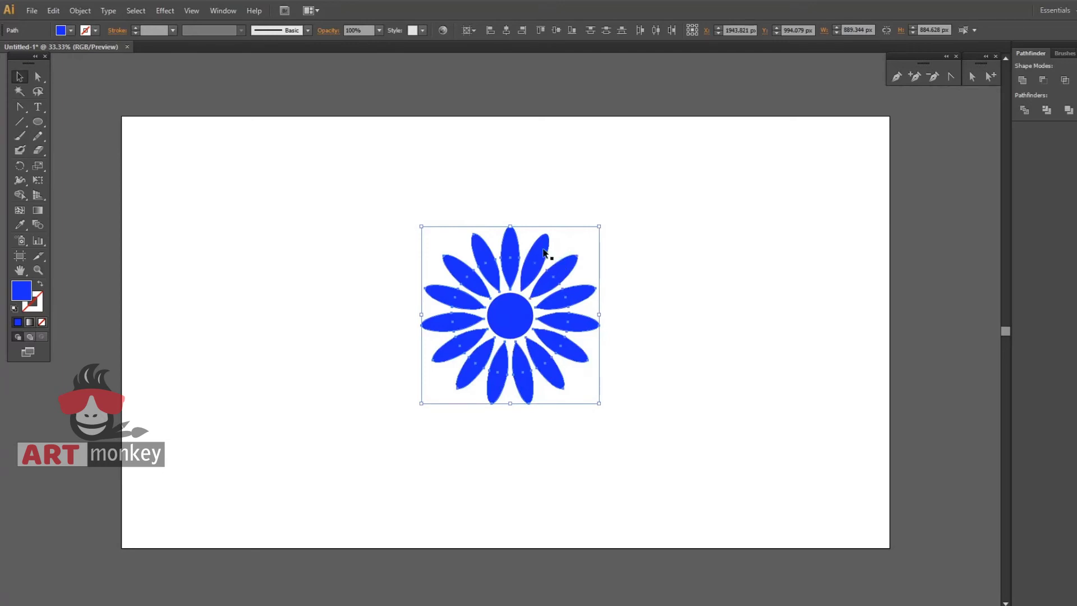
# - Give the selected petals a pink fill, keeping the centre blue
pyautogui.doubleClick(20, 292)
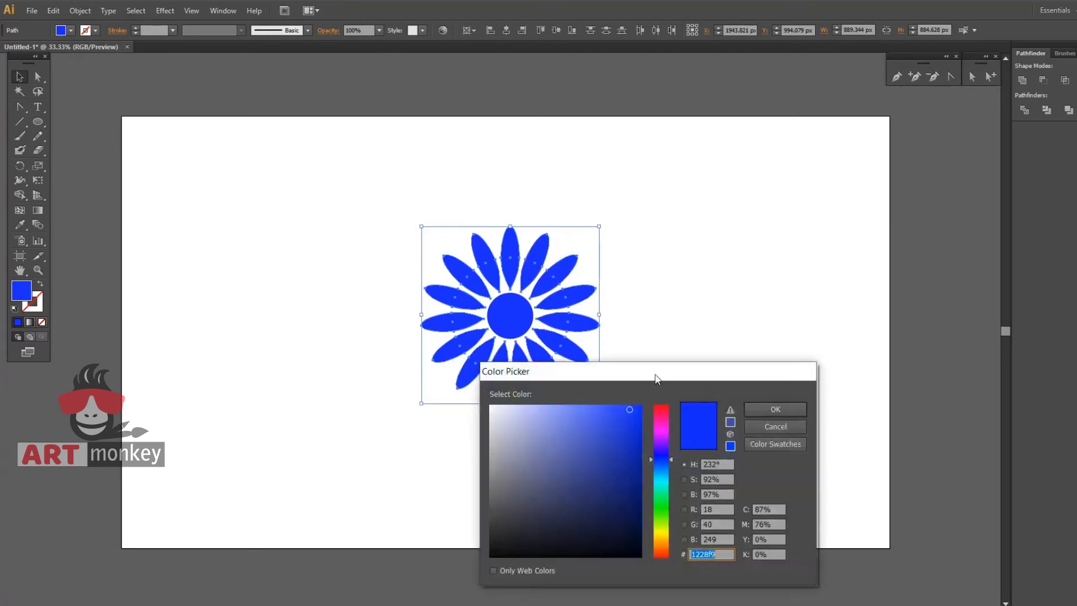
pyautogui.moveTo(658, 459); pyautogui.dragTo(654, 481)
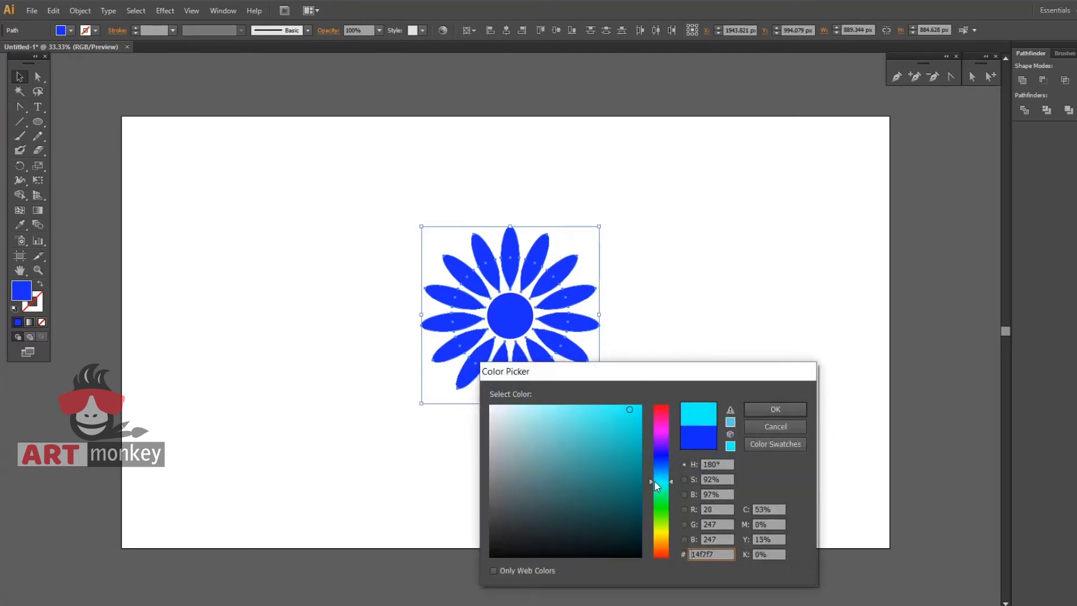
pyautogui.click(662, 425)
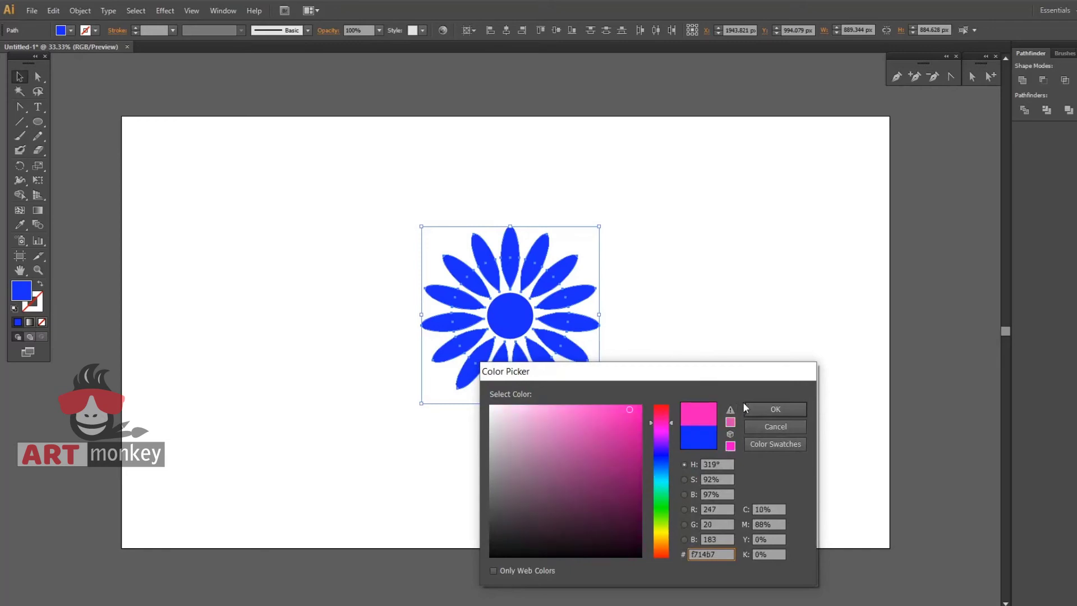
pyautogui.click(773, 409)
pyautogui.click(715, 407)
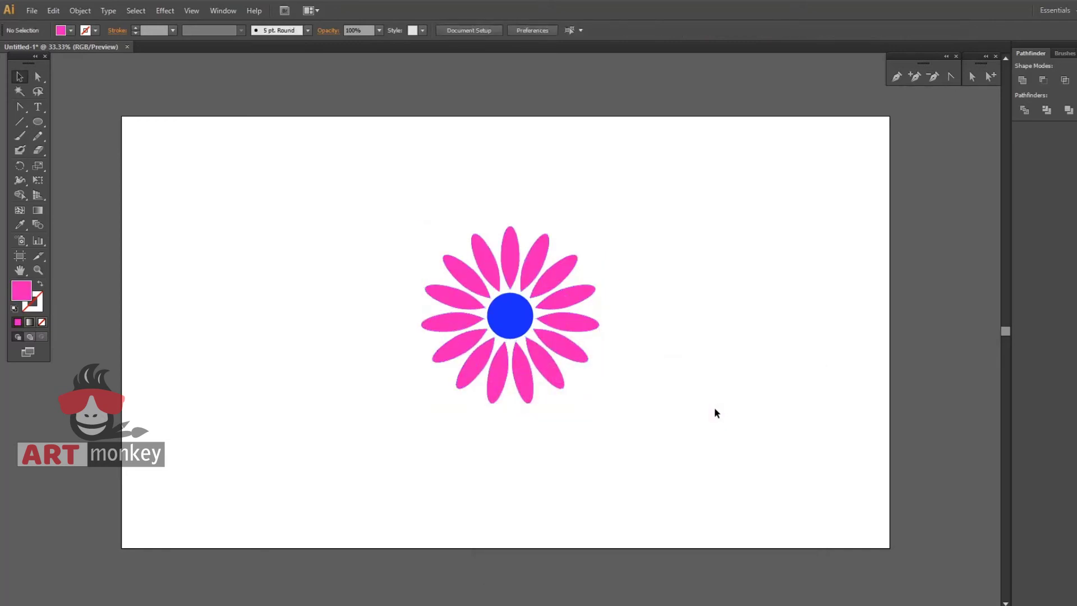
# - Duplicate the daisy to the right of the original and scale the copy down
pyautogui.moveTo(698, 426); pyautogui.dragTo(372, 229)
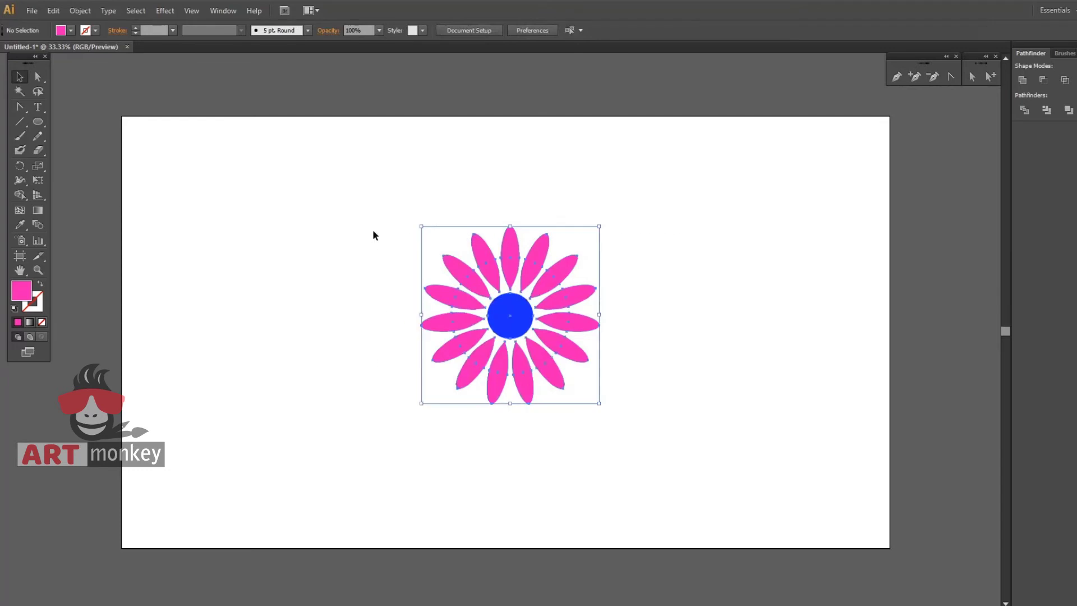
pyautogui.moveTo(516, 320)
pyautogui.mouseDown()
pyautogui.moveTo(369, 297)
pyautogui.moveTo(524, 279)
pyautogui.moveTo(566, 297)
pyautogui.mouseUp()
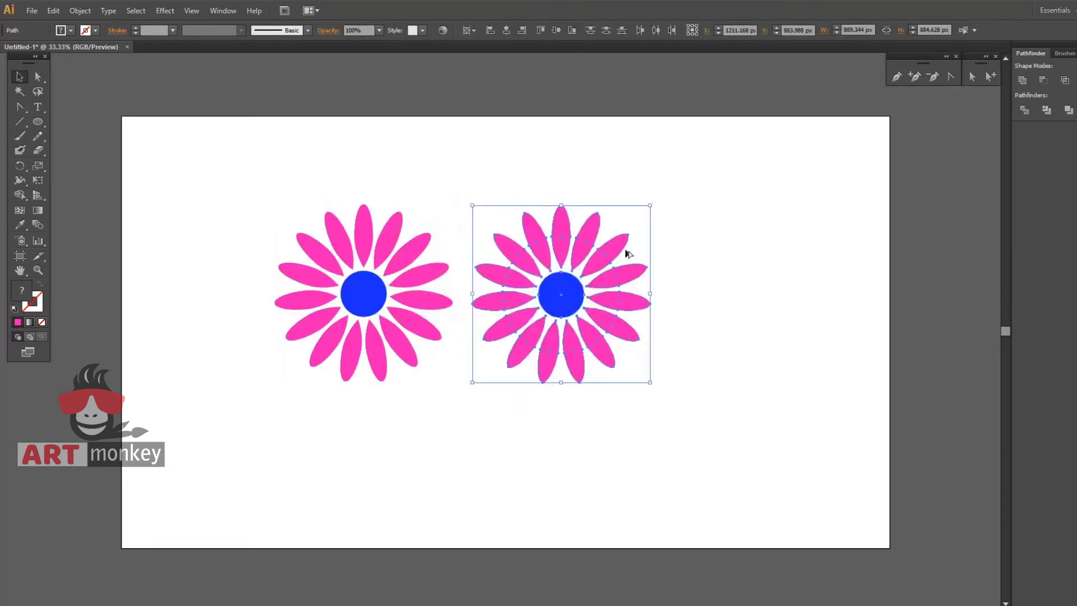
pyautogui.moveTo(650, 207); pyautogui.dragTo(582, 273)
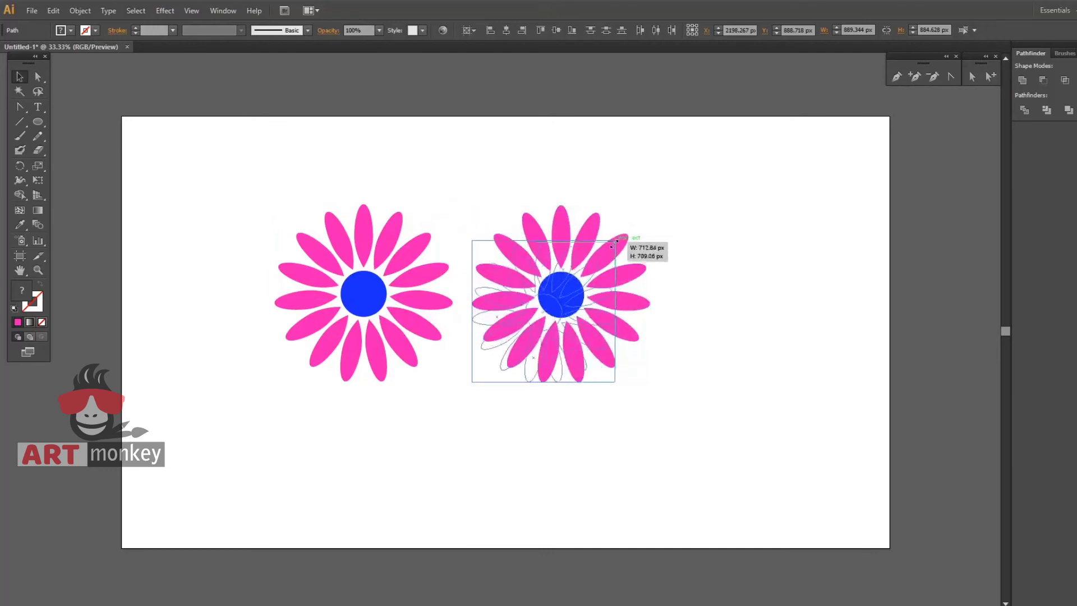
pyautogui.click(721, 350)
pyautogui.click(37, 76)
pyautogui.click(531, 331)
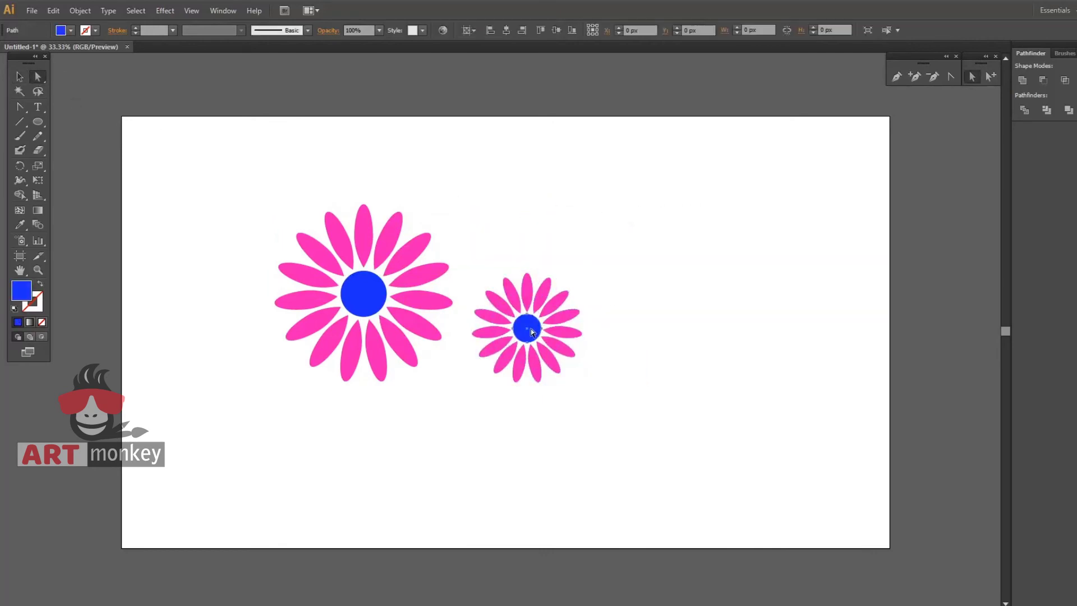
# - Fill the small flower's centre circle with a saturated red
pyautogui.doubleClick(25, 295)
pyautogui.moveTo(654, 458); pyautogui.dragTo(654, 419)
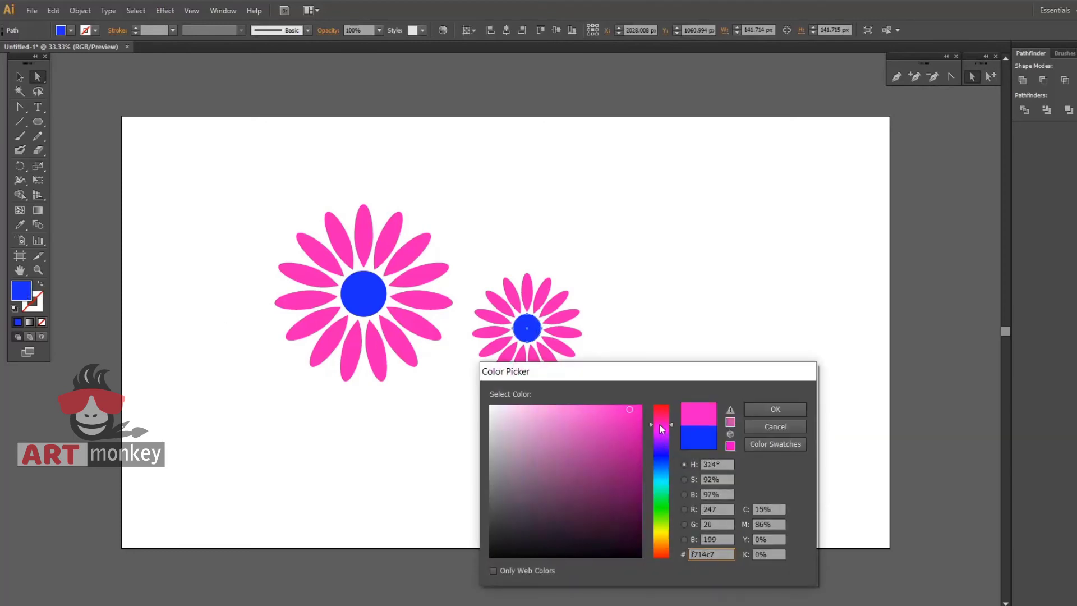
pyautogui.click(639, 412)
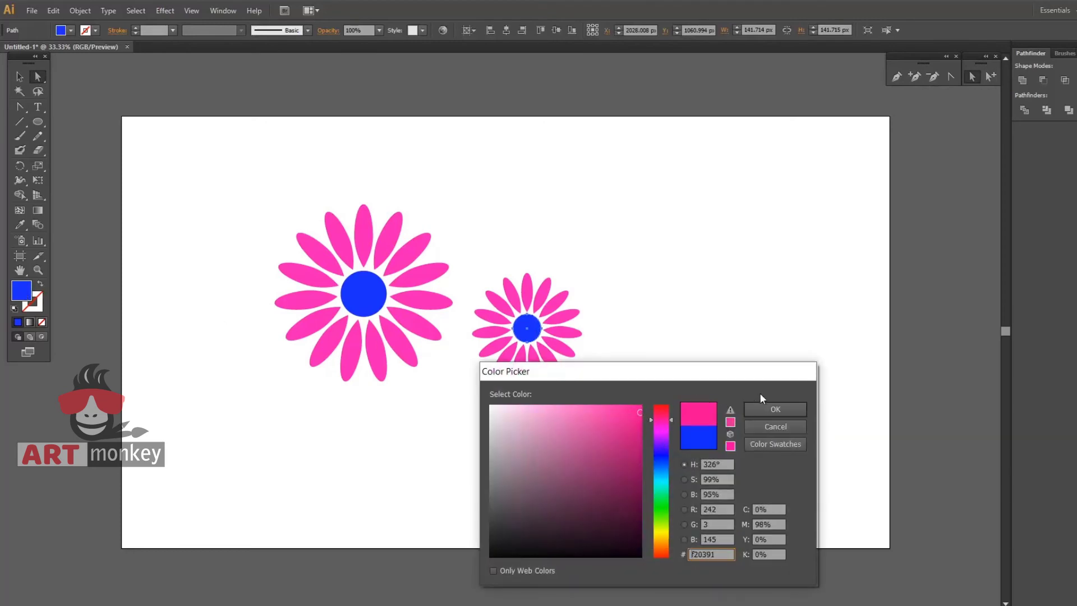
pyautogui.moveTo(660, 419); pyautogui.dragTo(660, 405)
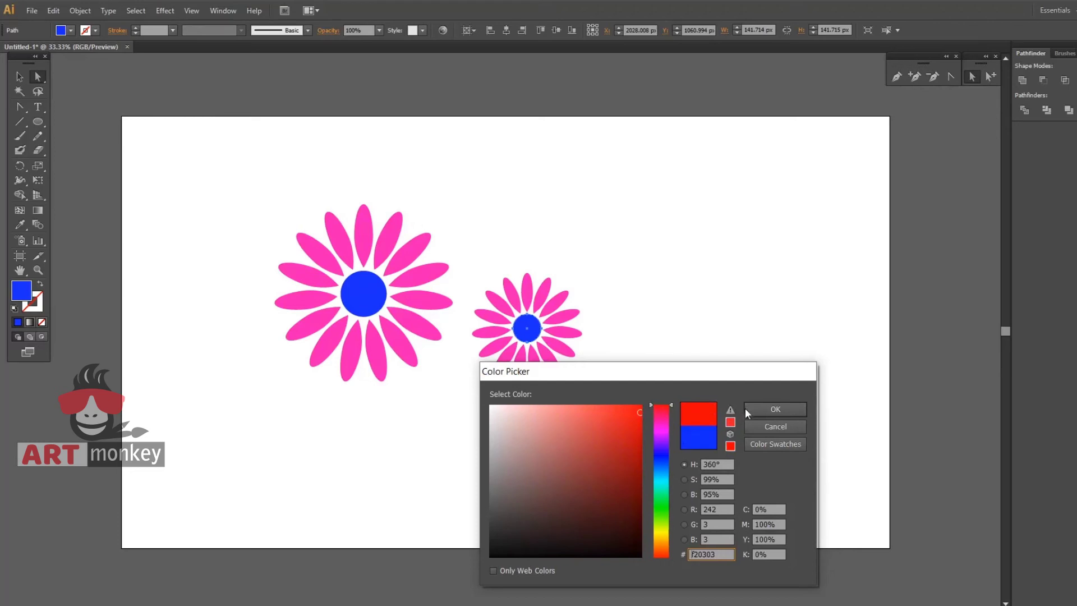
pyautogui.click(761, 407)
pyautogui.click(667, 350)
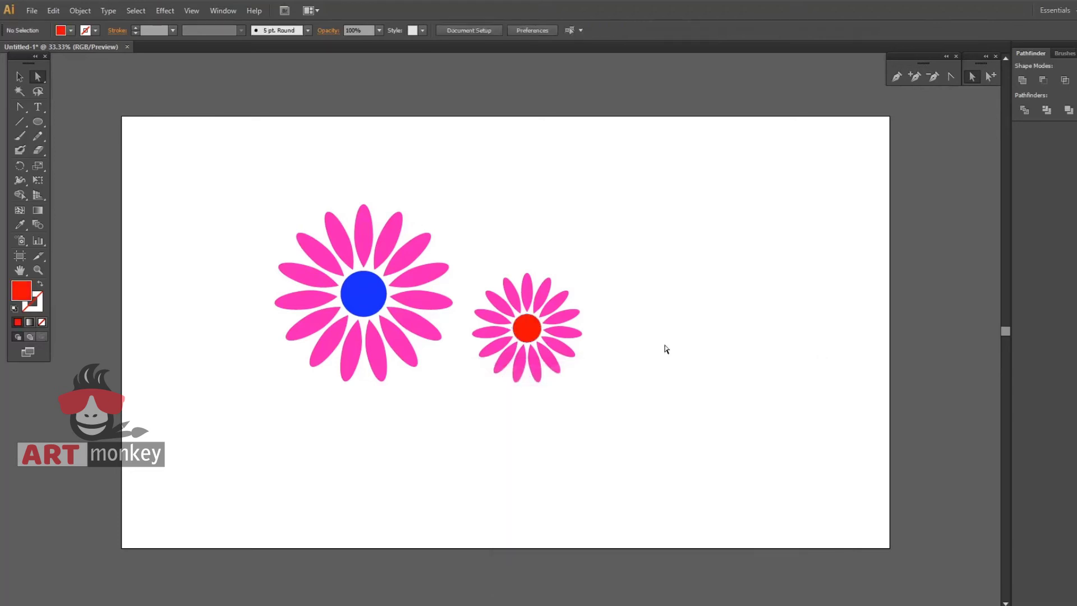
pyautogui.click(22, 80)
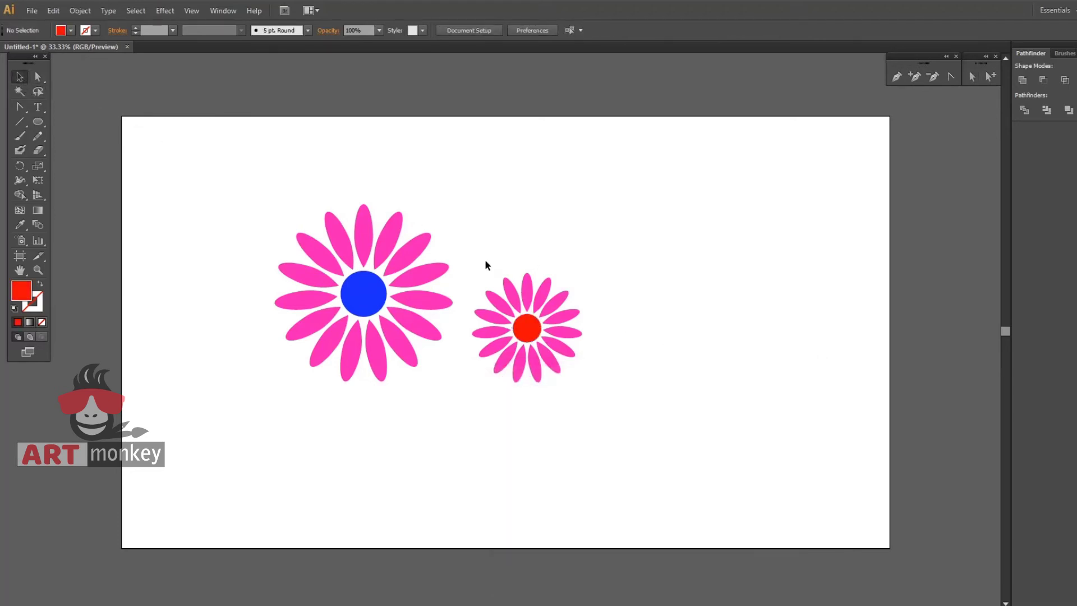
# - Try selecting the small flower's petals, then fit the page in the window
pyautogui.moveTo(482, 264); pyautogui.dragTo(583, 296)
pyautogui.moveTo(602, 432); pyautogui.dragTo(571, 308)
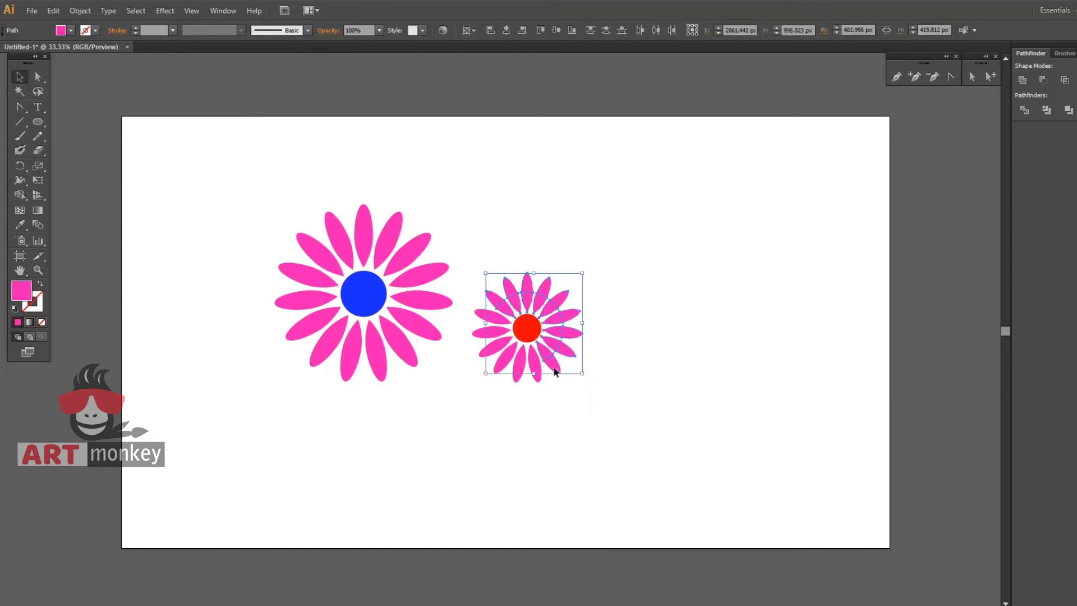
pyautogui.keyDown('shift'); pyautogui.click(521, 378); pyautogui.keyUp('shift')
pyautogui.keyDown('shift'); pyautogui.click(497, 348); pyautogui.keyUp('shift')
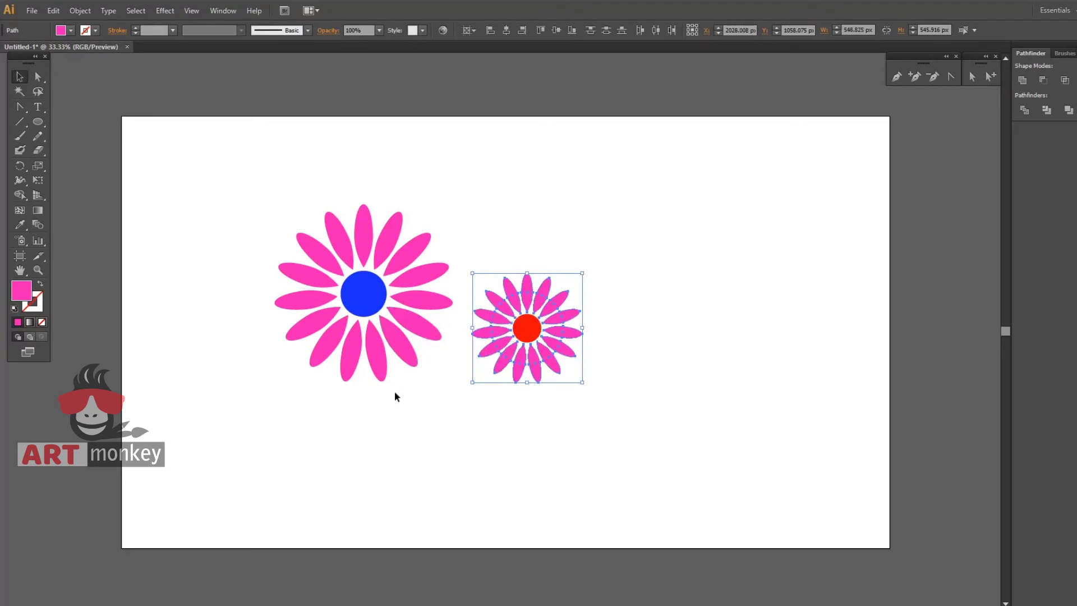
pyautogui.click(608, 414)
pyautogui.click(21, 226)
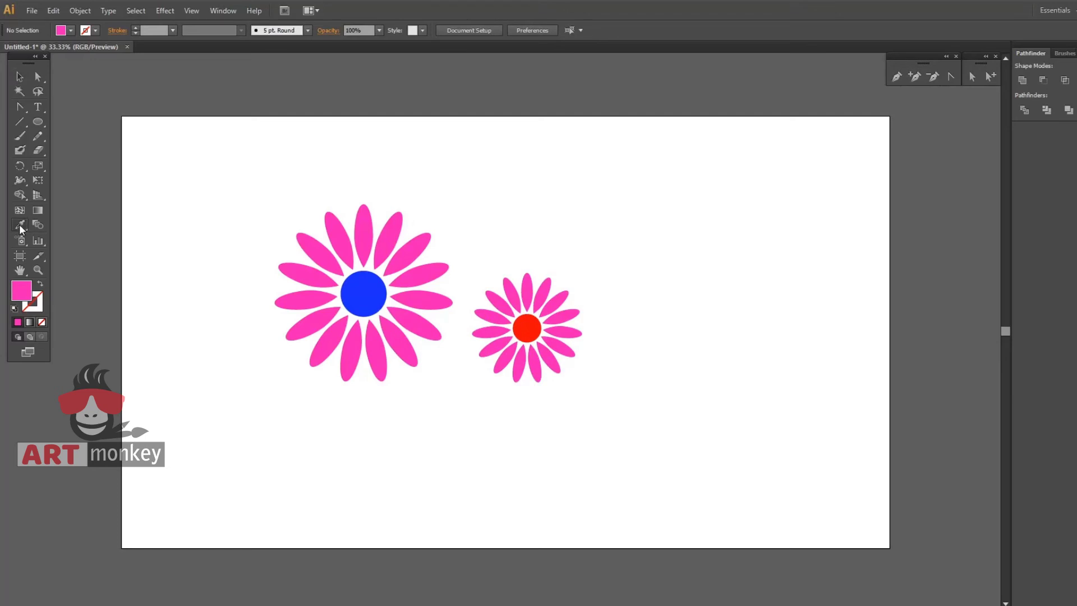
pyautogui.doubleClick(19, 270)
# - Move the small flower farther right and the big flower right toward the page centre
pyautogui.press('v')
pyautogui.moveTo(684, 433); pyautogui.dragTo(544, 261)
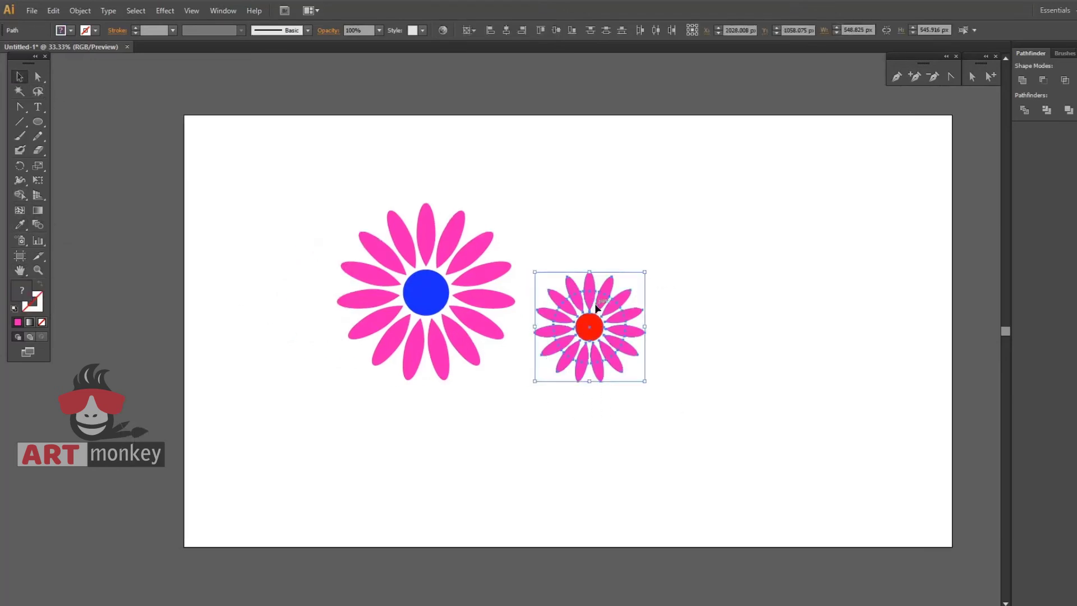
pyautogui.moveTo(597, 307); pyautogui.dragTo(766, 292)
pyautogui.moveTo(568, 398); pyautogui.dragTo(310, 200)
pyautogui.moveTo(477, 260); pyautogui.dragTo(545, 279)
pyautogui.click(638, 372)
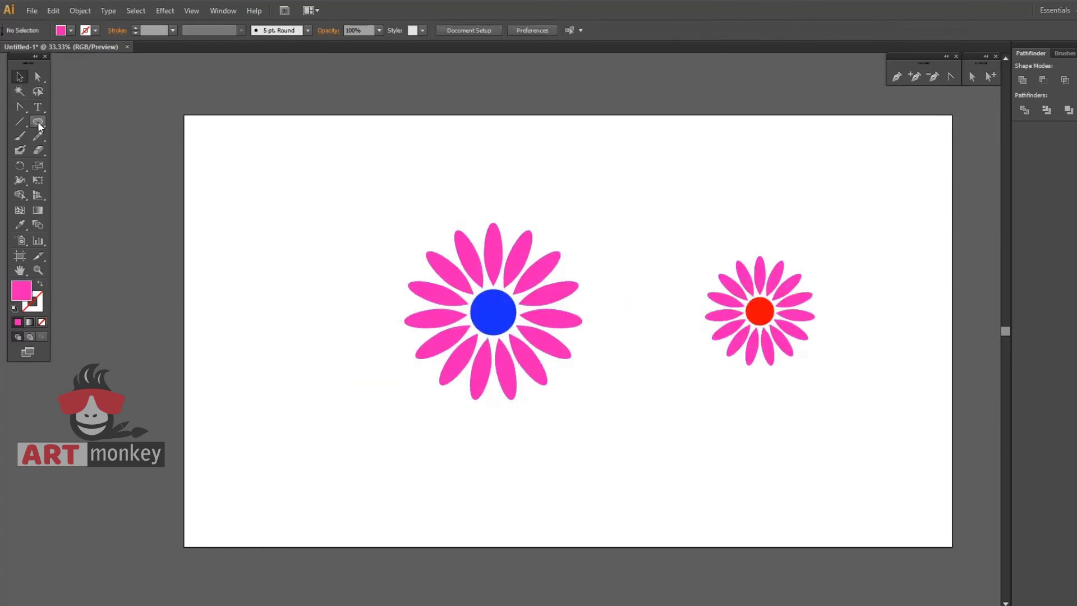
# - Draw a small pink dot, about 77 px wide, above the big flower, then switch to Outline view
pyautogui.moveTo(38, 122); pyautogui.dragTo(67, 149)
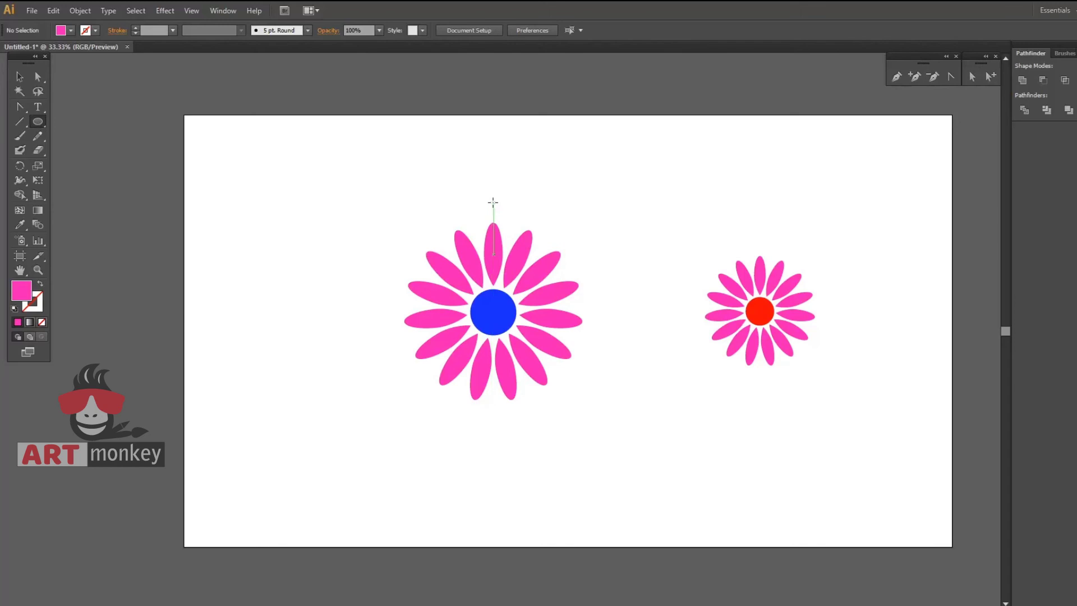
pyautogui.moveTo(492, 203); pyautogui.dragTo(496, 204)
pyautogui.click(19, 76)
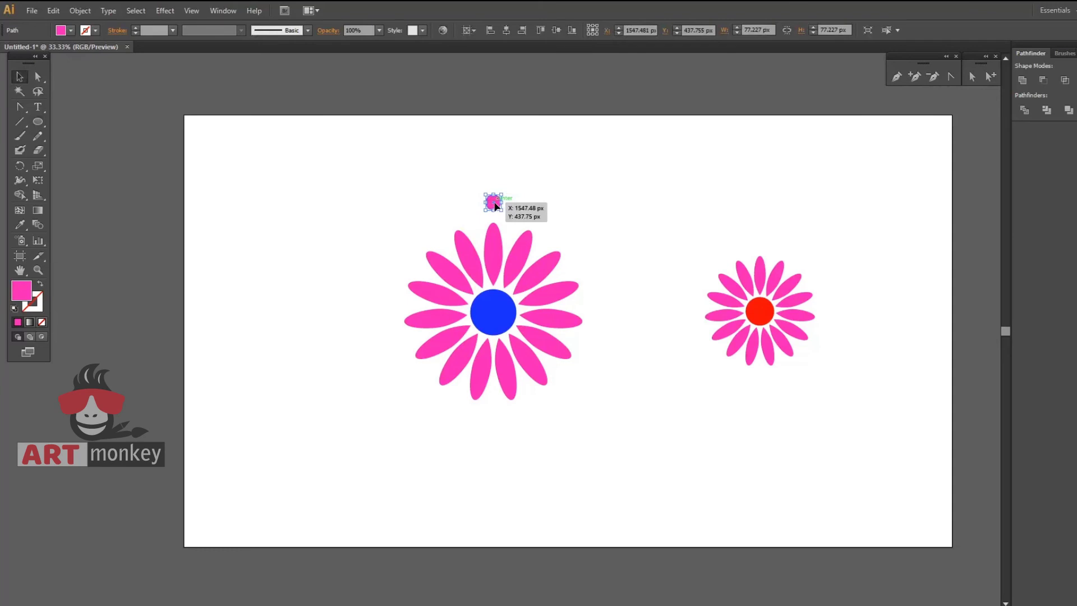
pyautogui.hotkey('ctrl', 'y')
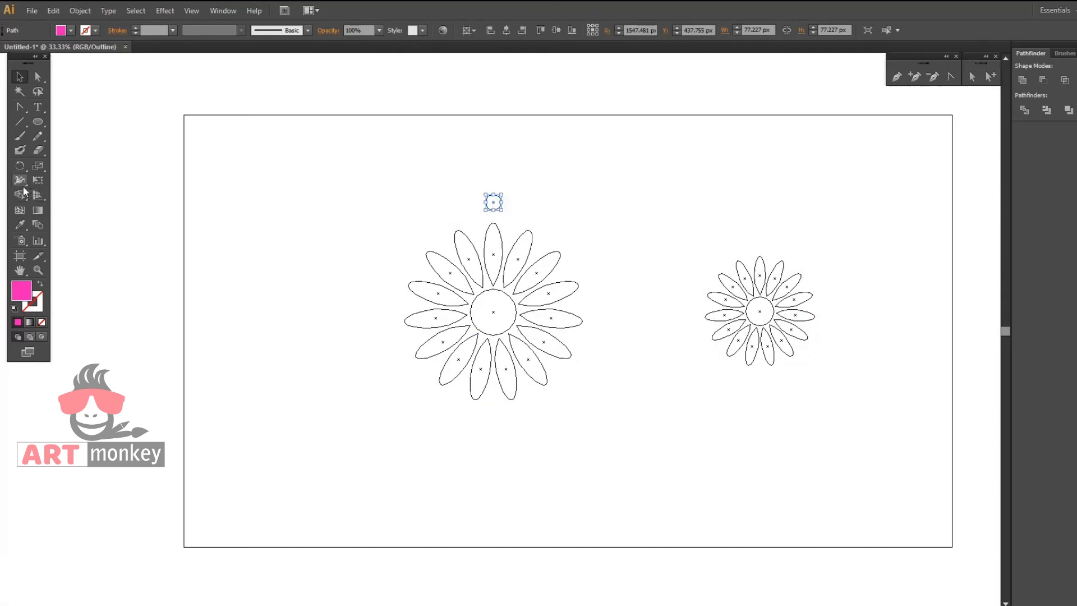
# - Rotate-copy the pink dot around the big flower's centre and repeat to form a full ring in Preview
pyautogui.click(20, 166)
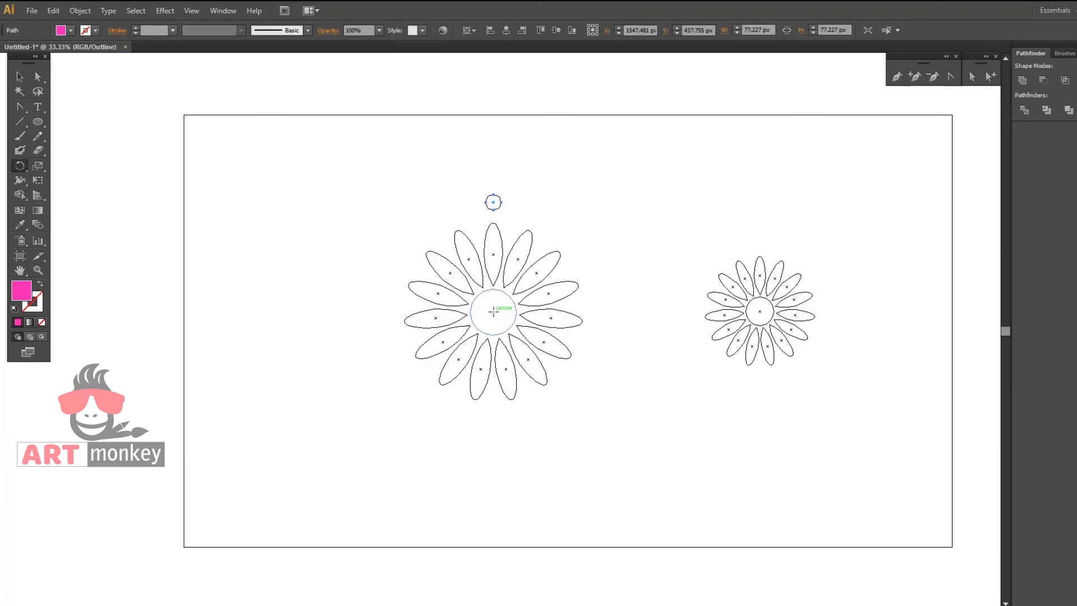
pyautogui.keyDown('alt'); pyautogui.click(493, 311); pyautogui.keyUp('alt')
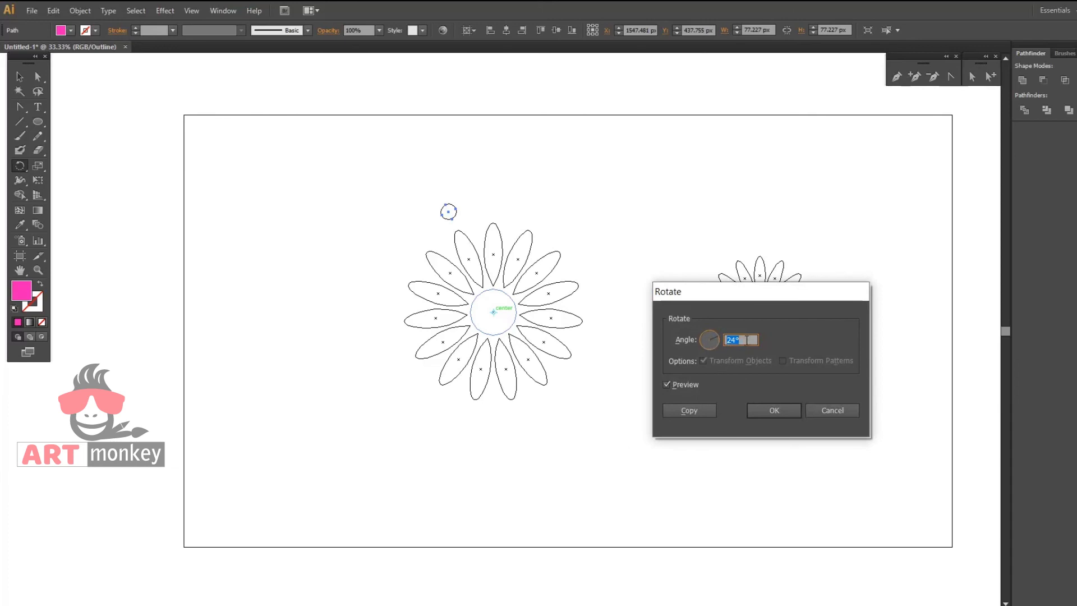
pyautogui.write('360')
pyautogui.click(701, 410)
pyautogui.hotkey('ctrl', 'd')
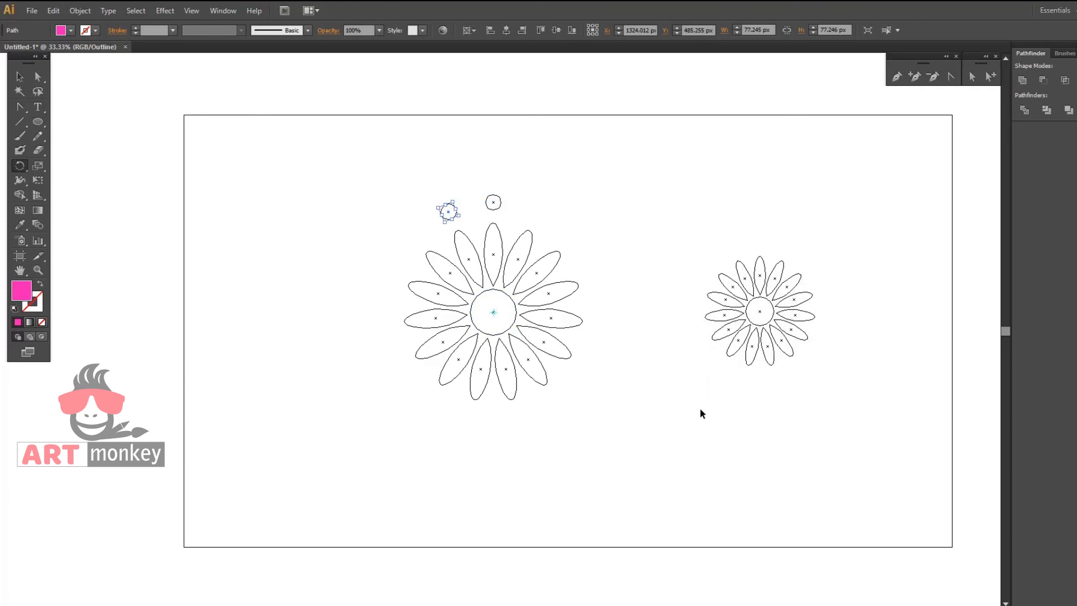
pyautogui.hotkey('ctrl', 'y')
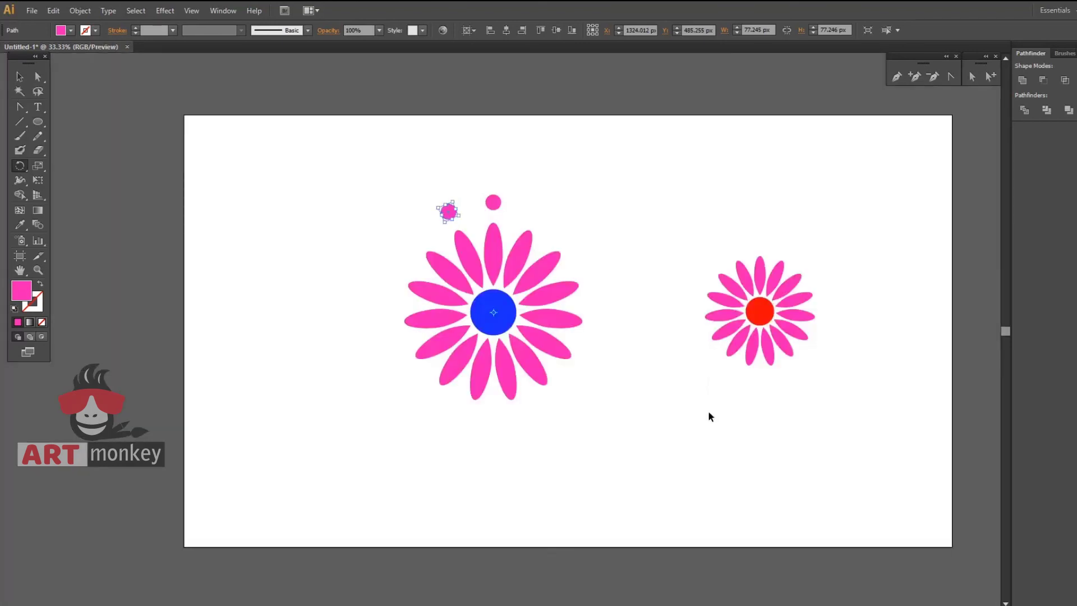
pyautogui.hotkey('ctrl', 'd')
pyautogui.hotkey('ctrl', 'd')
pyautogui.hotkey('ctrl', 'd')
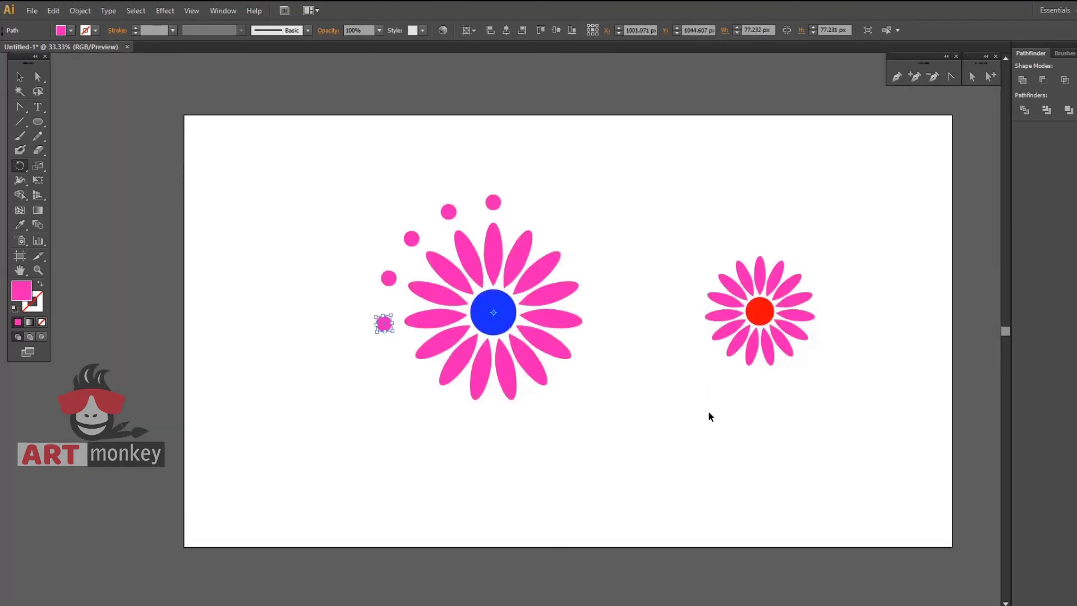
pyautogui.hotkey('ctrl', 'd')
pyautogui.hotkey('ctrl', 'd')
pyautogui.hotkey('ctrl', 'd')
pyautogui.hotkey('ctrl', 'd')
pyautogui.hotkey('ctrl', 'd')
pyautogui.hotkey('ctrl', 'd')
pyautogui.hotkey('ctrl', 'd')
pyautogui.hotkey('ctrl', 'd')
pyautogui.hotkey('ctrl', 'd')
pyautogui.hotkey('ctrl', 'd')
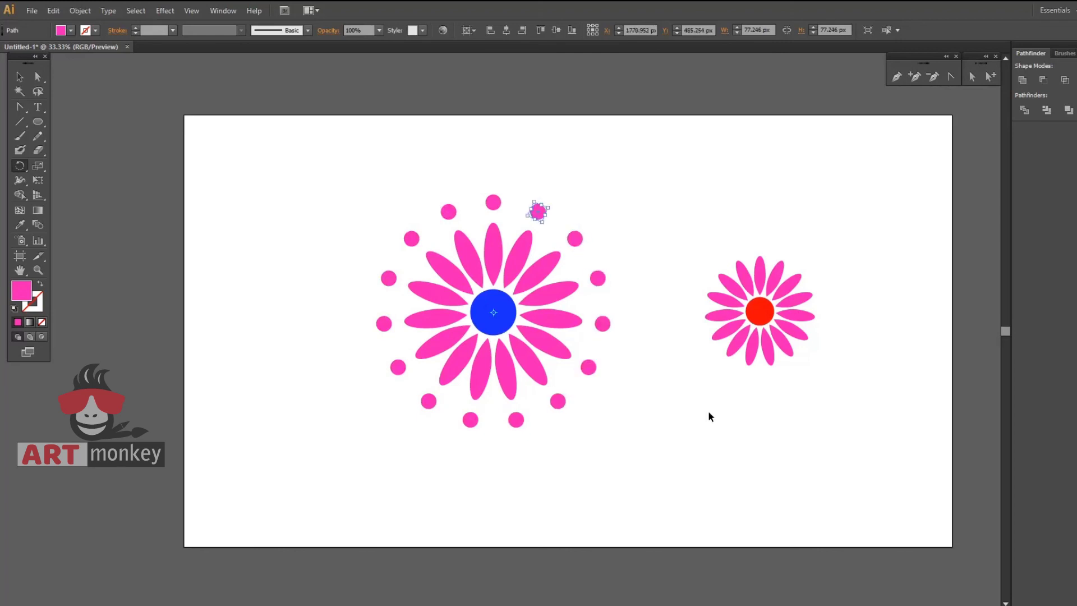
pyautogui.click(19, 76)
pyautogui.click(208, 140)
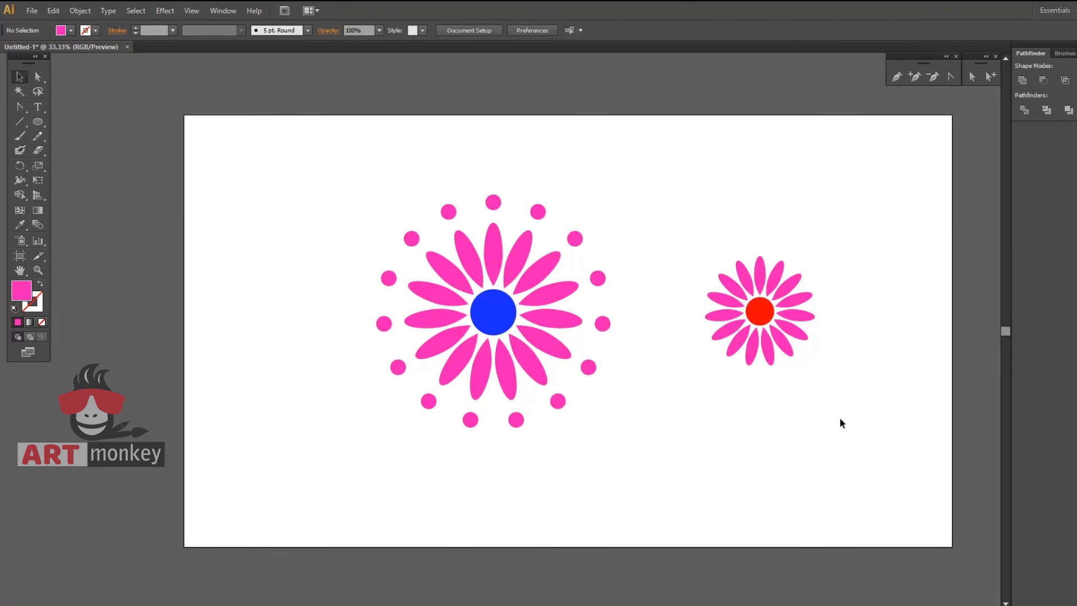
# - With panels hidden, delete the small red-centred flower
pyautogui.press('Tab')
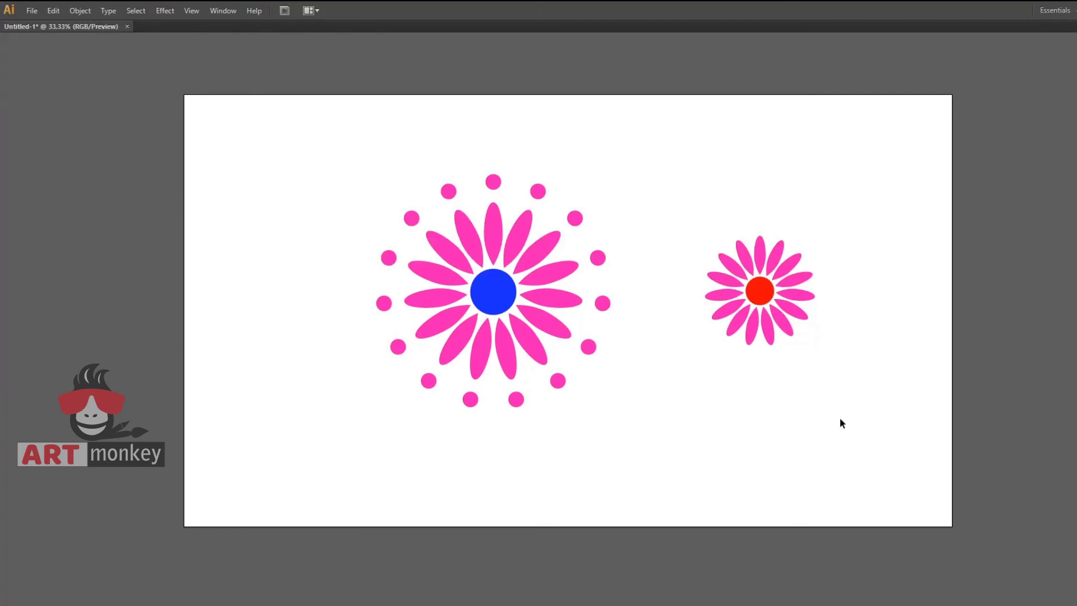
pyautogui.moveTo(841, 415); pyautogui.dragTo(640, 207)
pyautogui.press('Delete')
# - Enlarge the dot-ringed daisy and centre it on the artboard, then restore the panels
pyautogui.moveTo(661, 432); pyautogui.dragTo(317, 168)
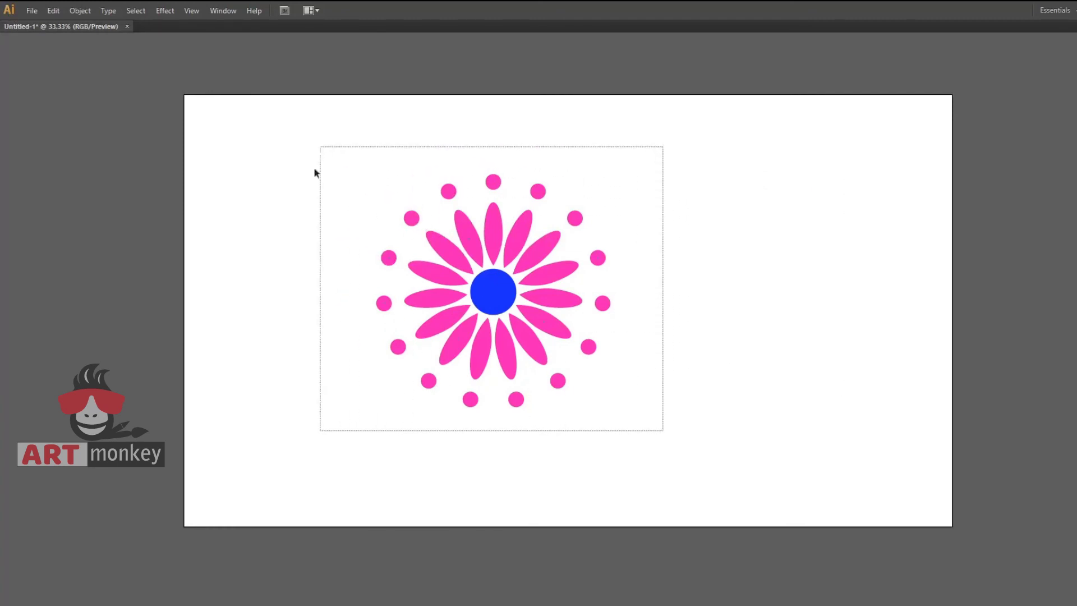
pyautogui.moveTo(521, 303); pyautogui.dragTo(585, 311)
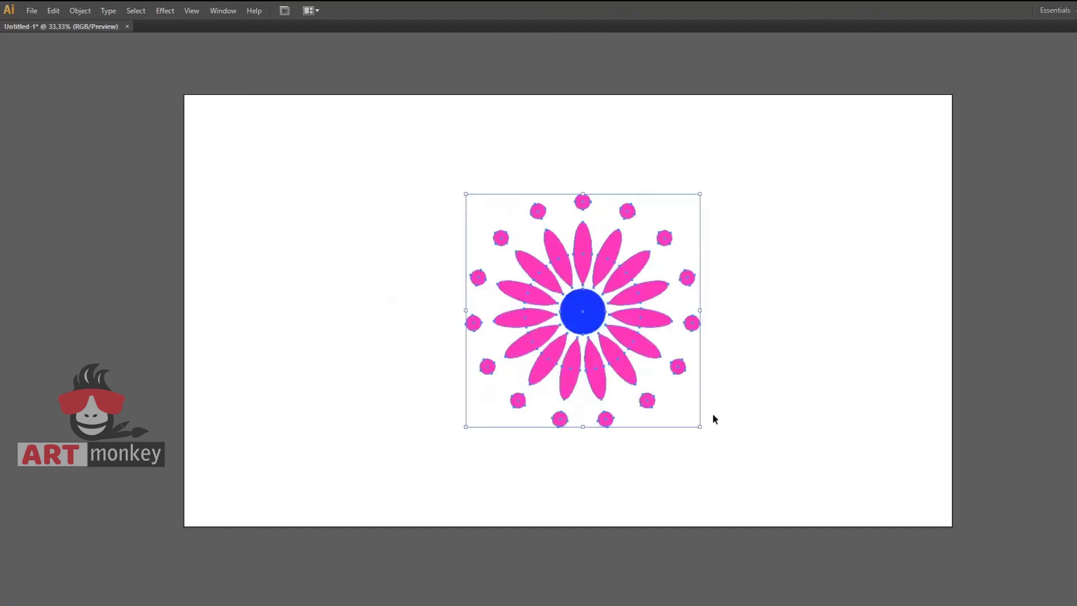
pyautogui.moveTo(699, 426); pyautogui.dragTo(736, 463)
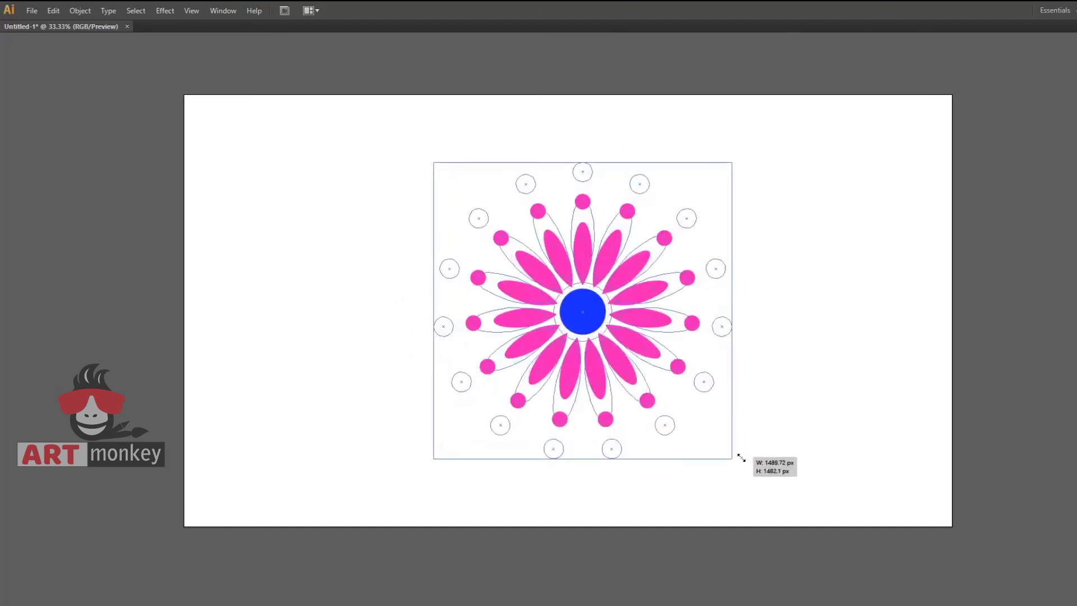
pyautogui.moveTo(598, 329); pyautogui.dragTo(587, 326)
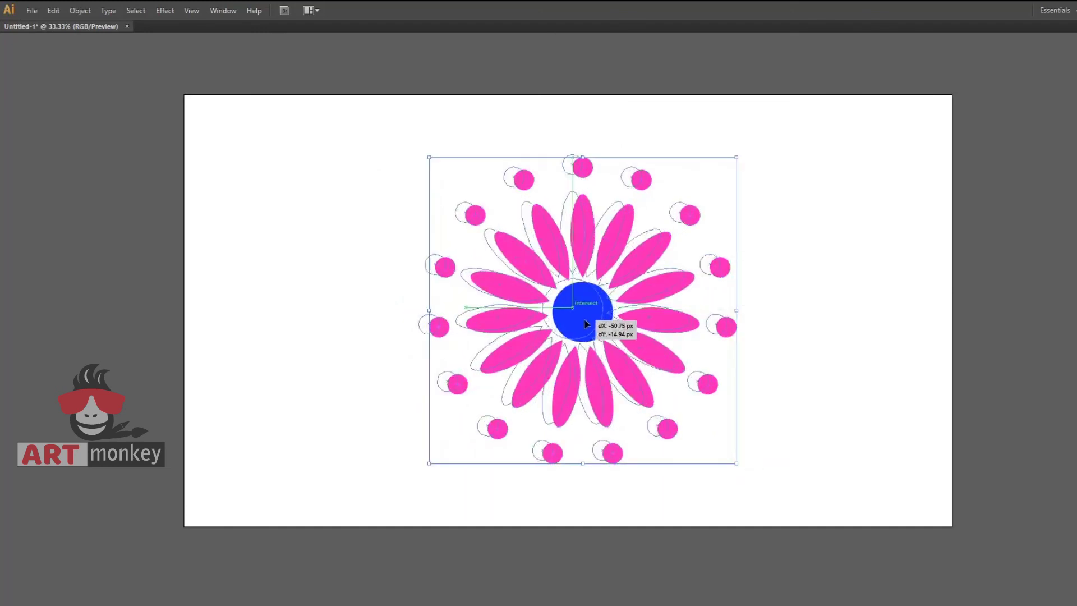
pyautogui.click(805, 351)
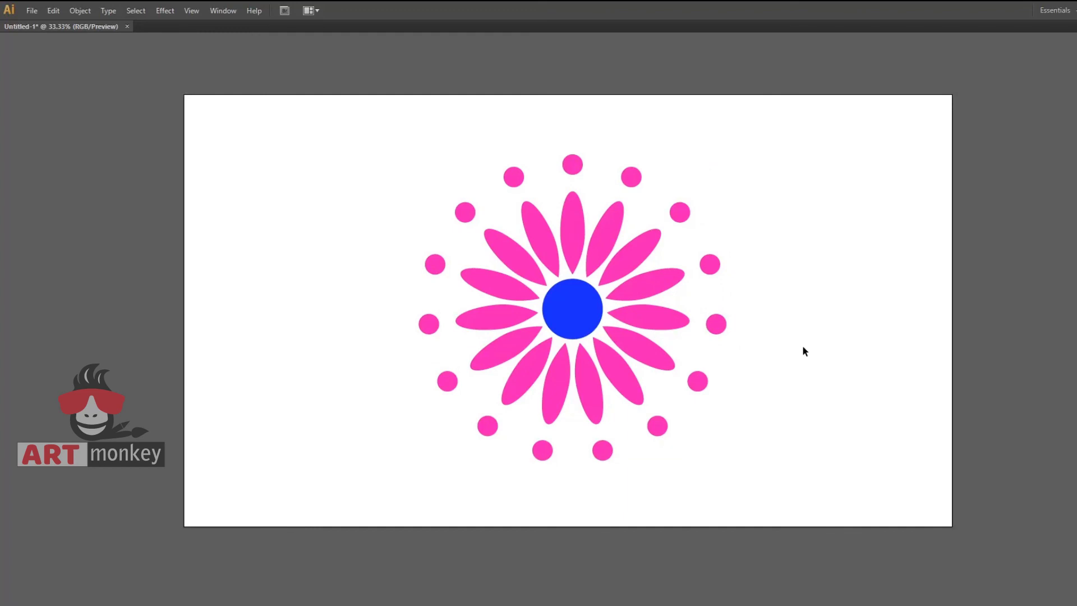
pyautogui.press('Tab')
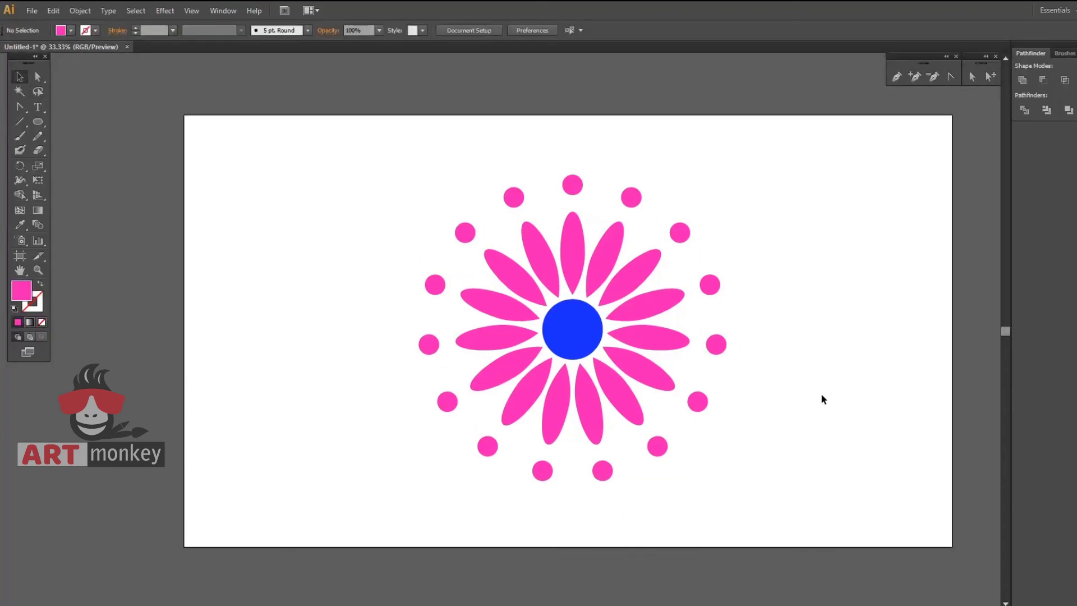